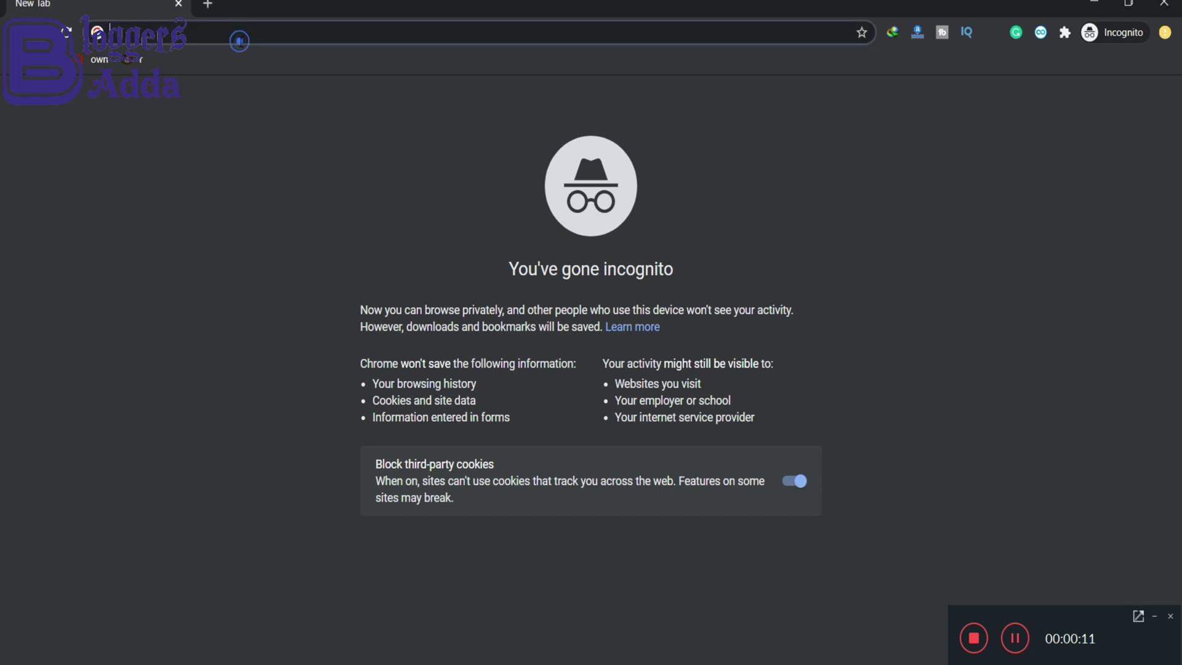
Search Google for "seo" and open Moz's Beginner's Guide to SEO from the results
type("se")
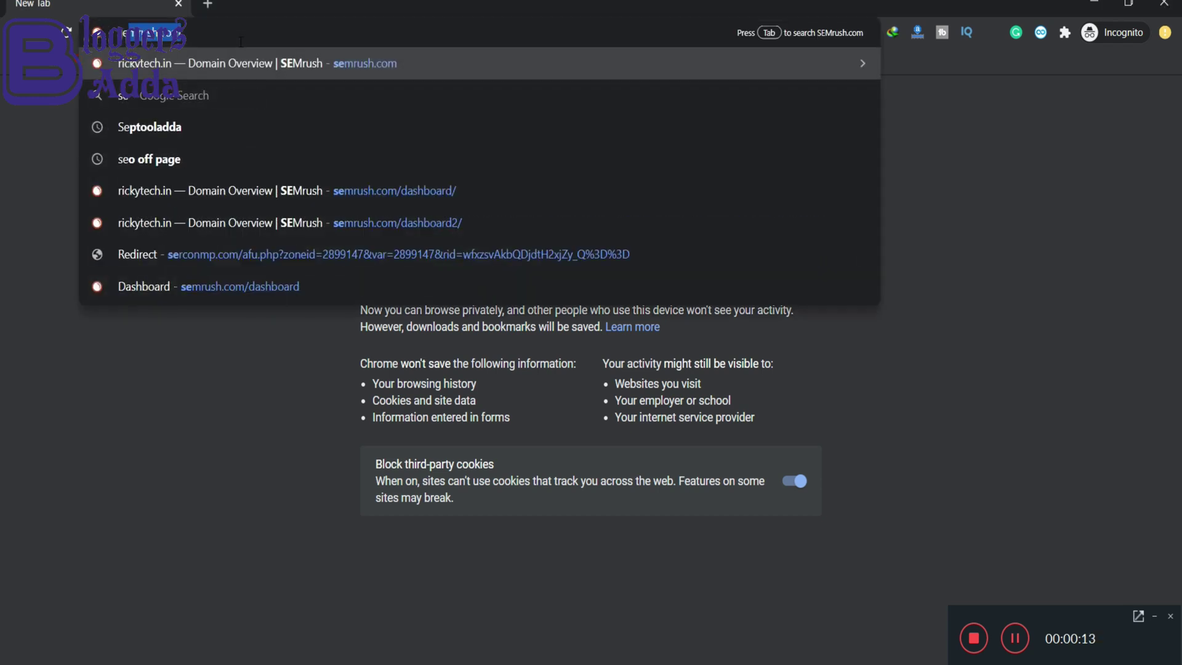
type("o")
key("Return")
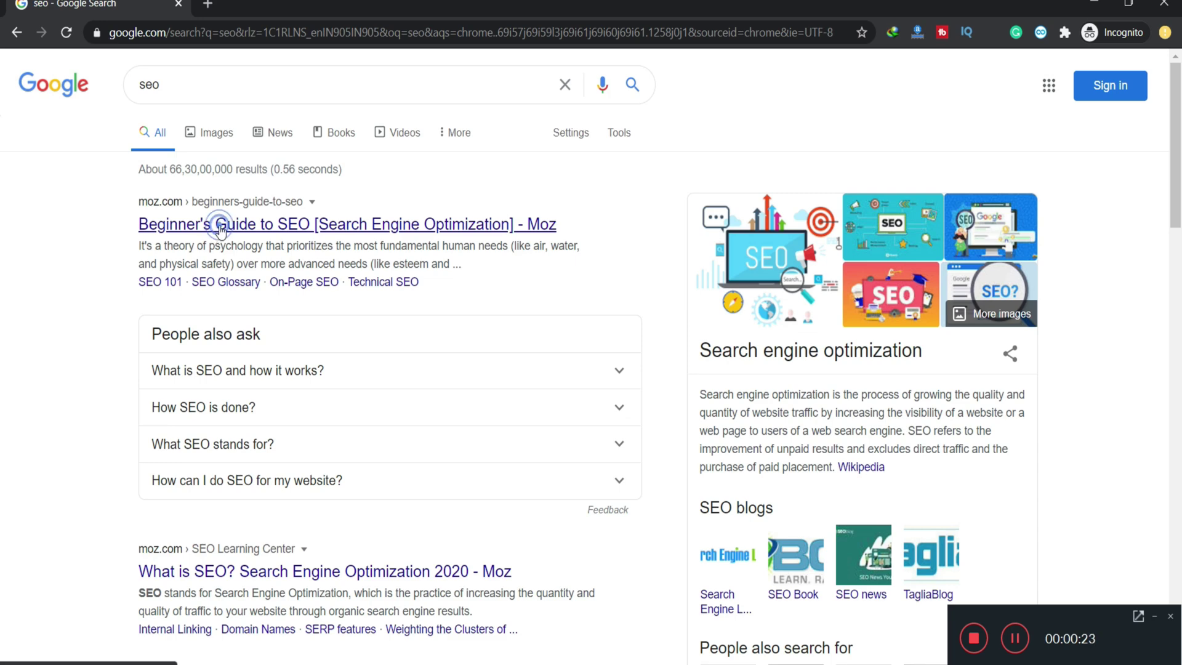
left_click(218, 227)
Search Google for "plagiarism checker" in a new browser tab
left_click(208, 4)
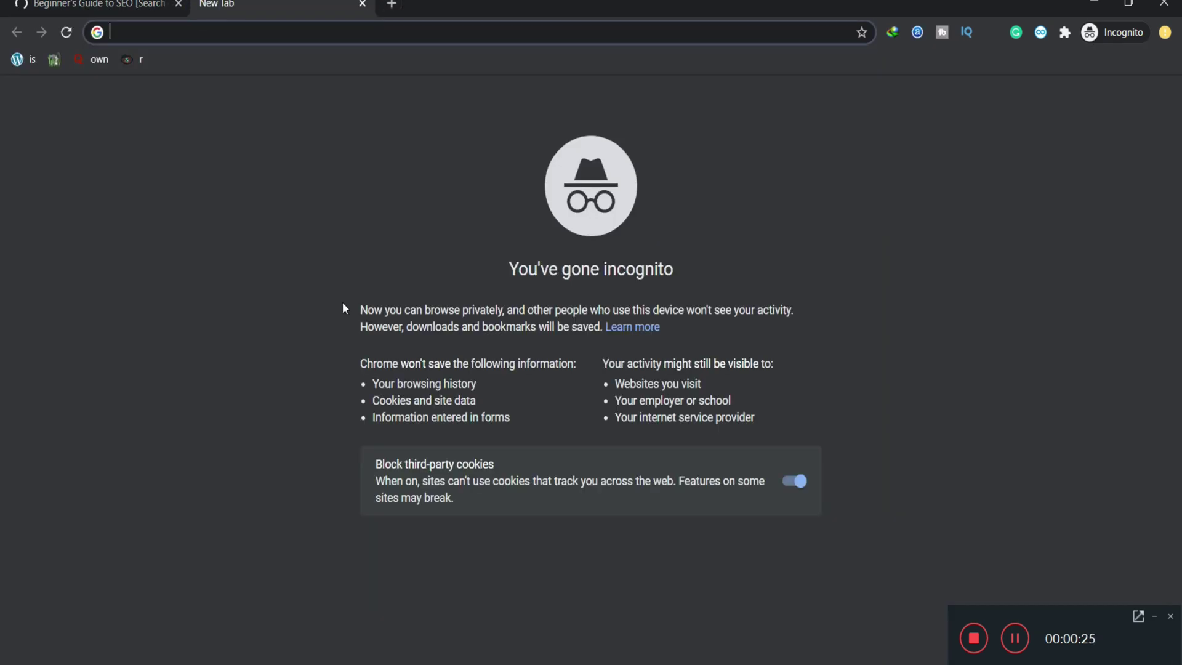
type("pl")
key("BackSpace")
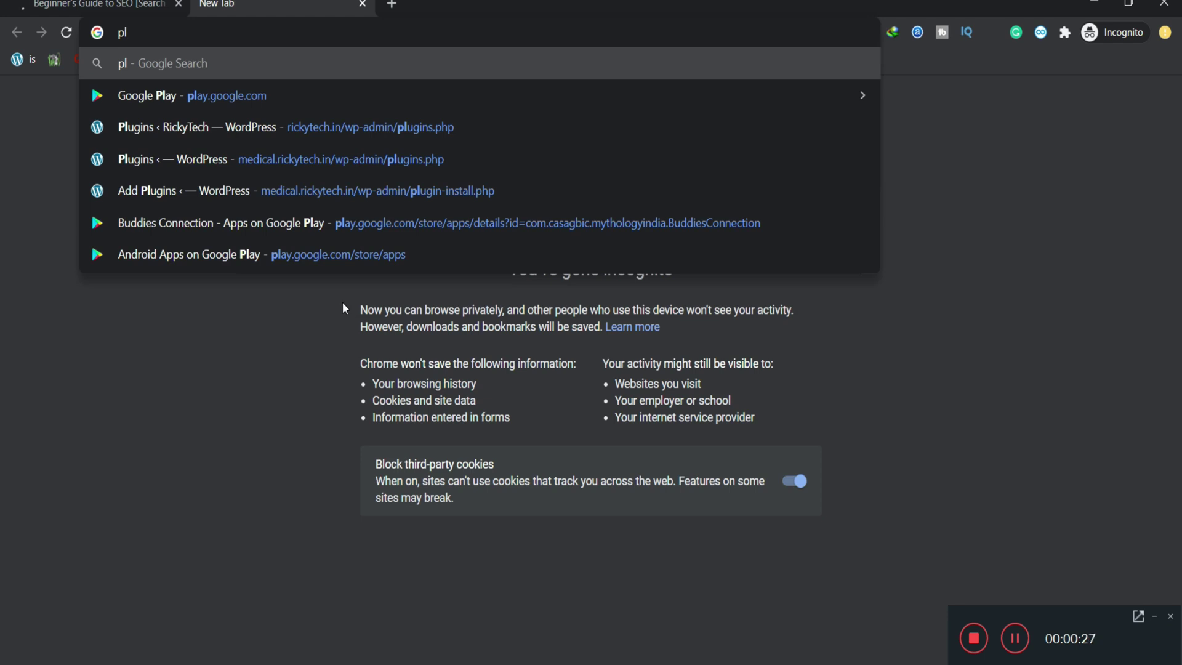
type("a")
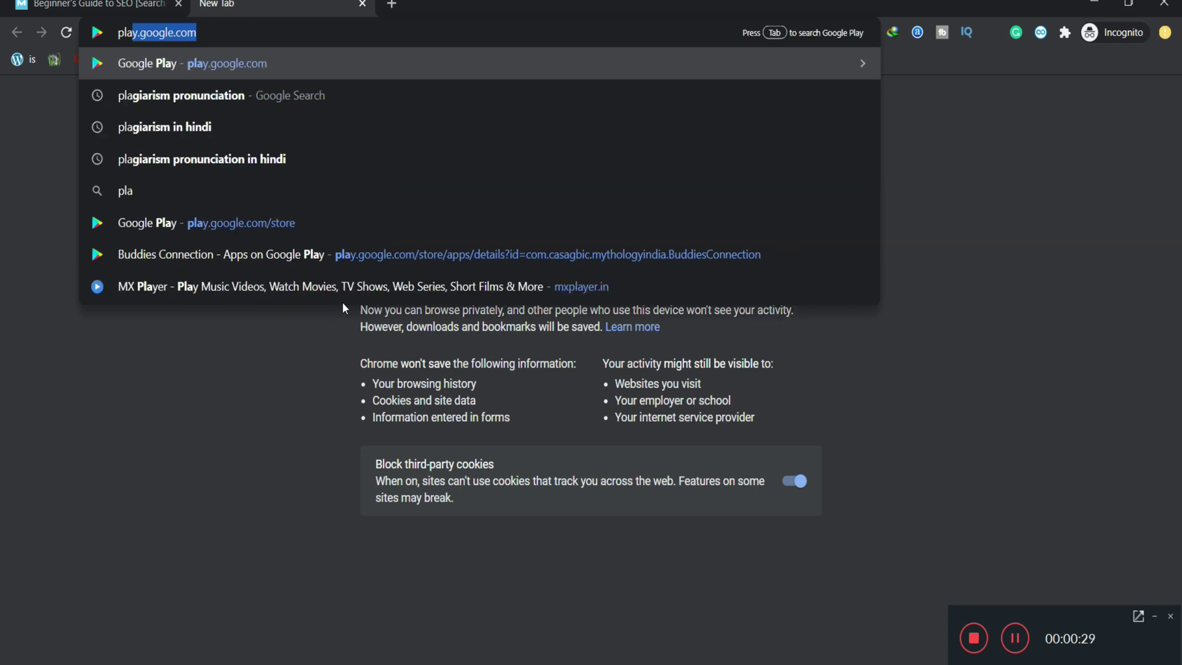
type("giarism pronunciation")
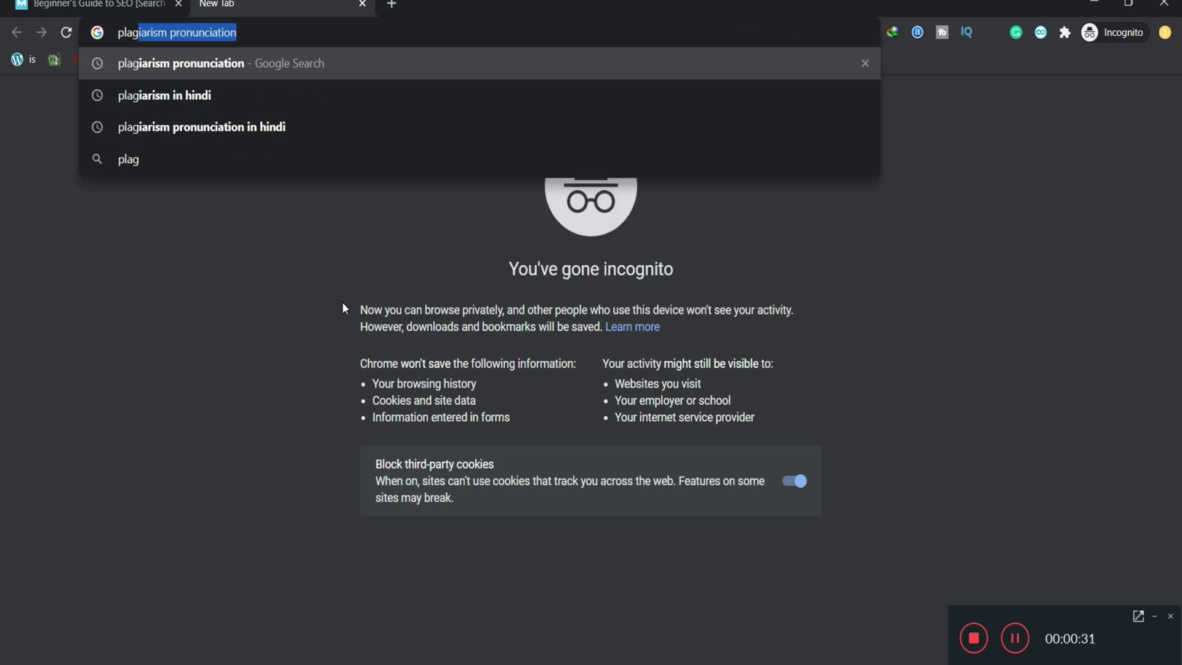
key("Right")
key("BackSpace")
key("BackSpace")
key("BackSpace")
key("BackSpace")
key("BackSpace")
key("BackSpace")
key("BackSpace")
key("BackSpace")
key("BackSpace")
key("BackSpace")
key("BackSpace")
key("BackSpace")
key("BackSpace")
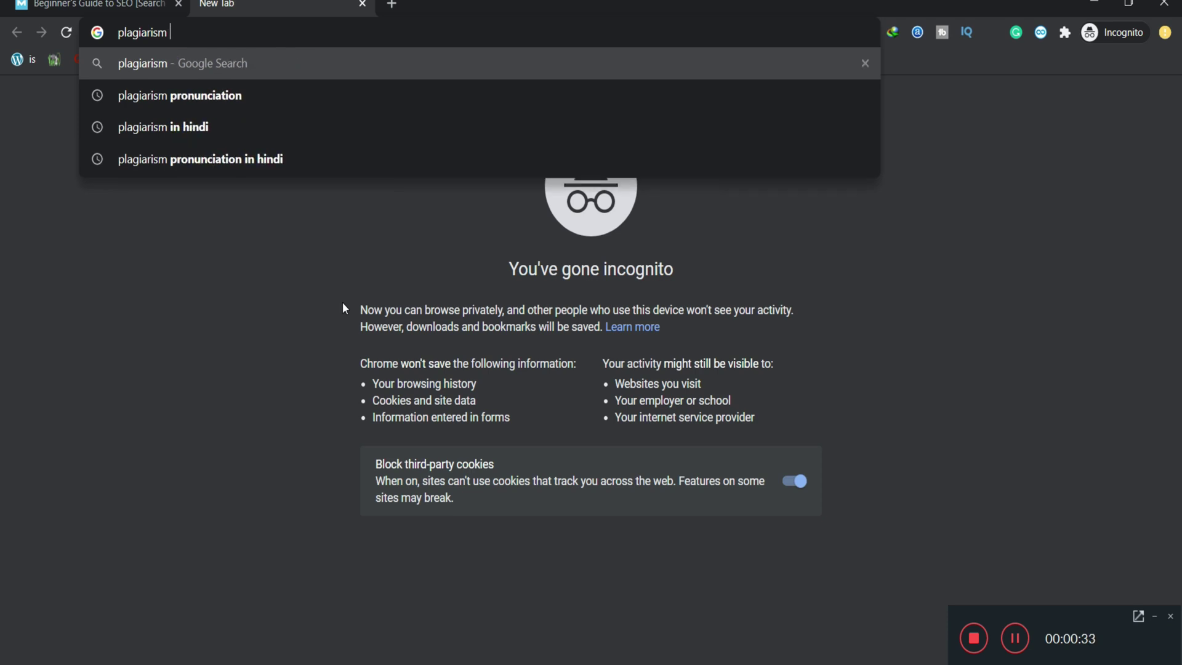
type("che")
key("Right")
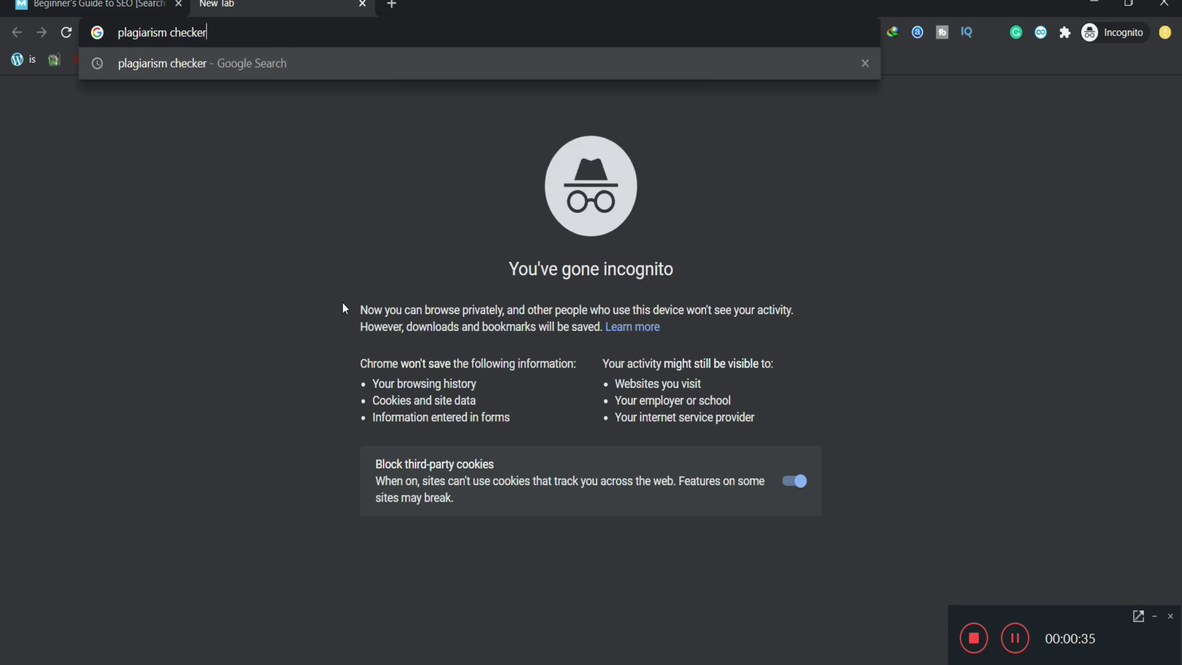
key("Return")
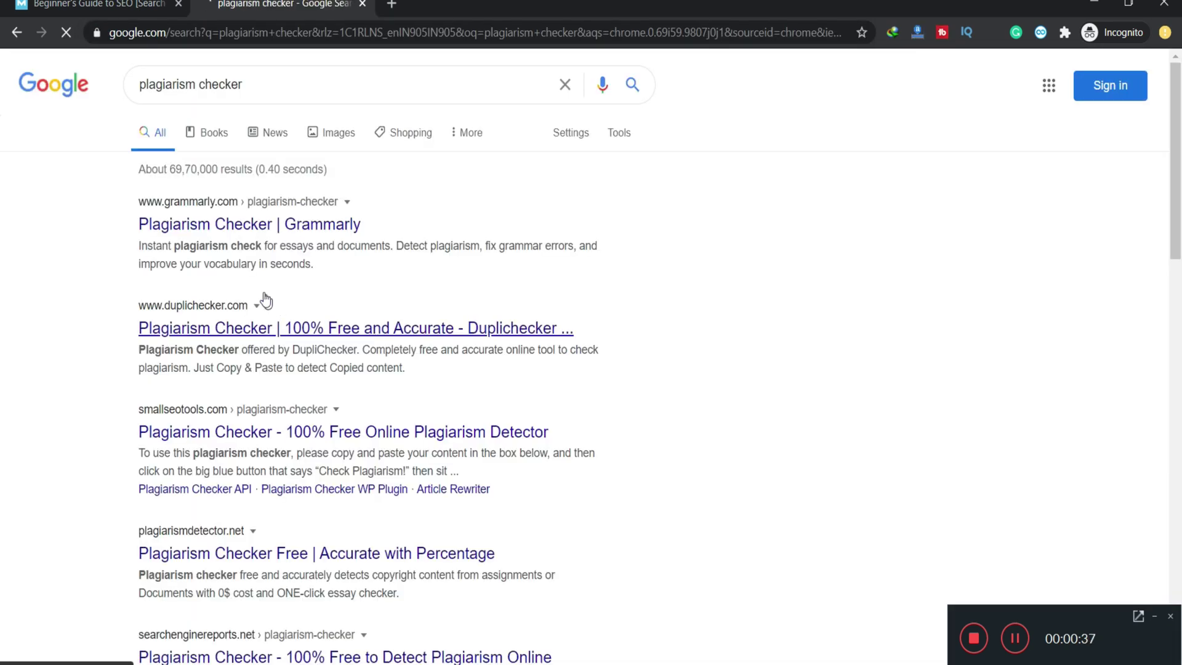
Open the Grammarly and Duplichecker results in separate new tabs and the SmallSEOTools plagiarism checker in the current tab
right_click(265, 237)
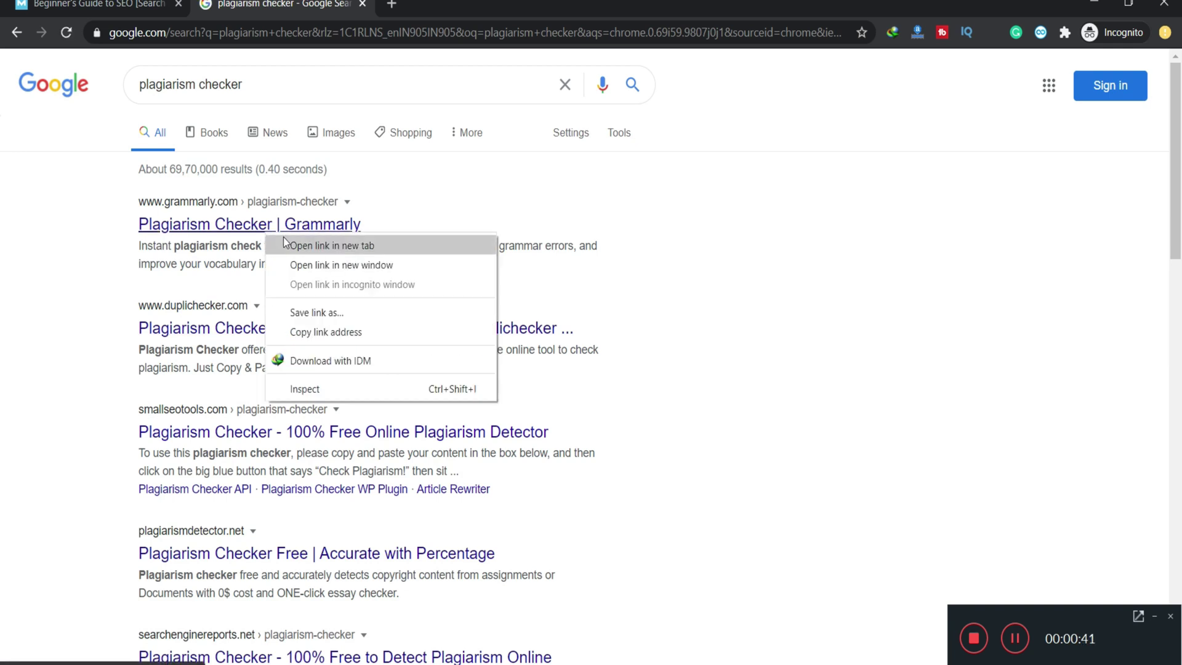
left_click(289, 243)
right_click(267, 324)
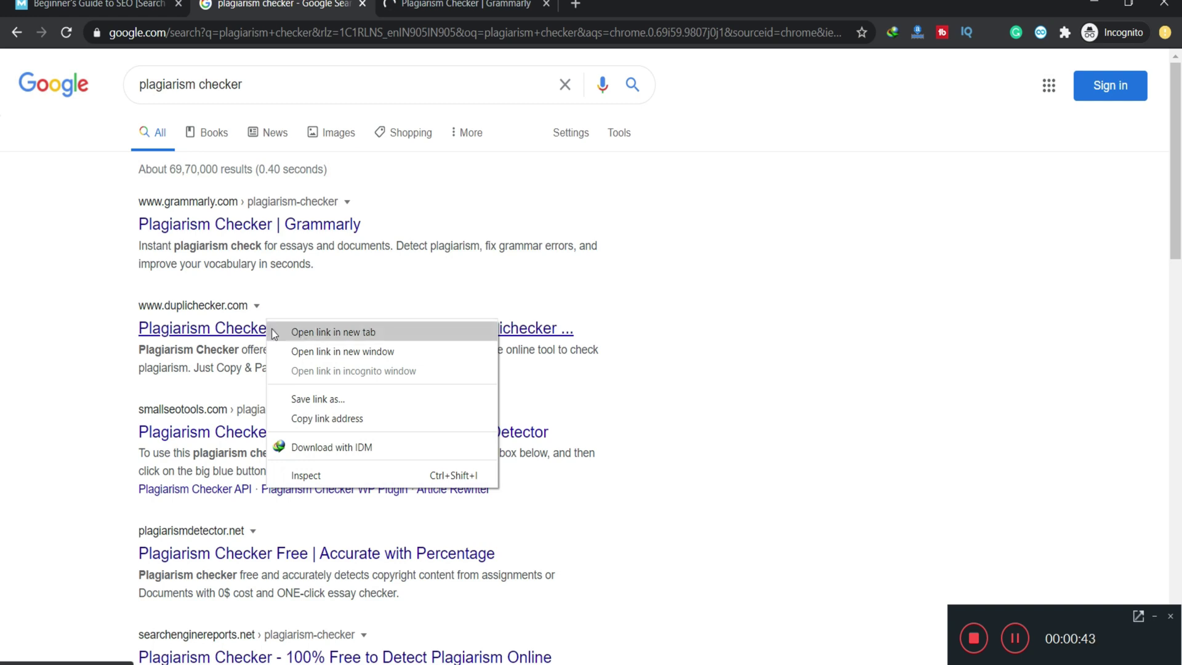
left_click(271, 331)
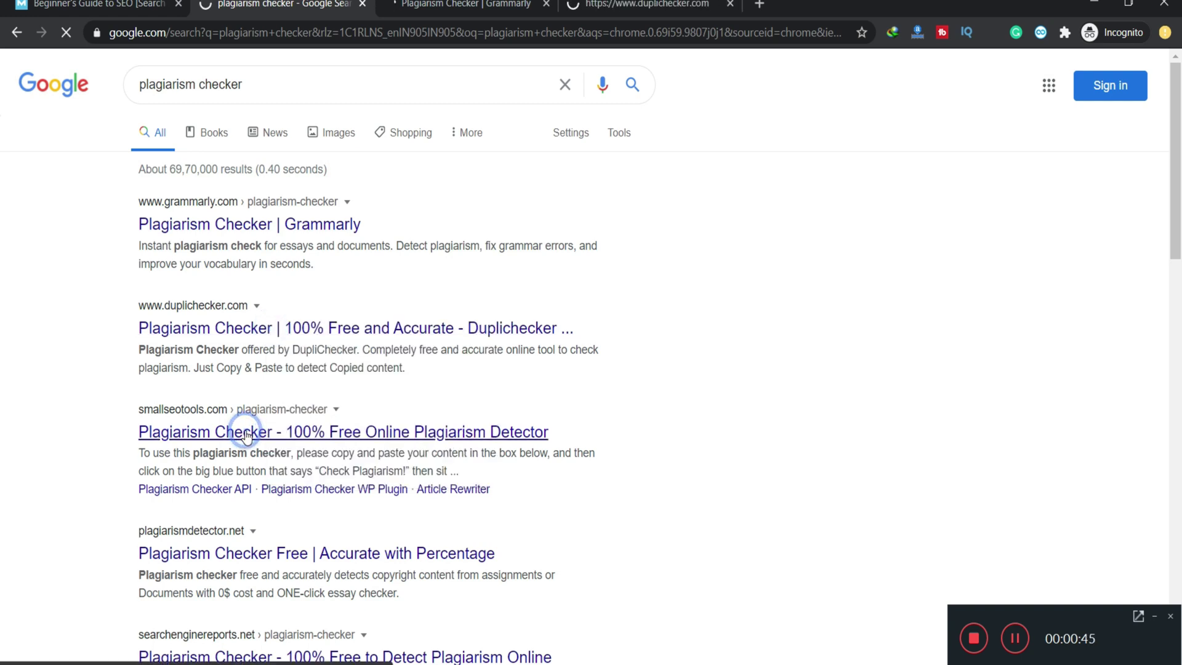
left_click(239, 431)
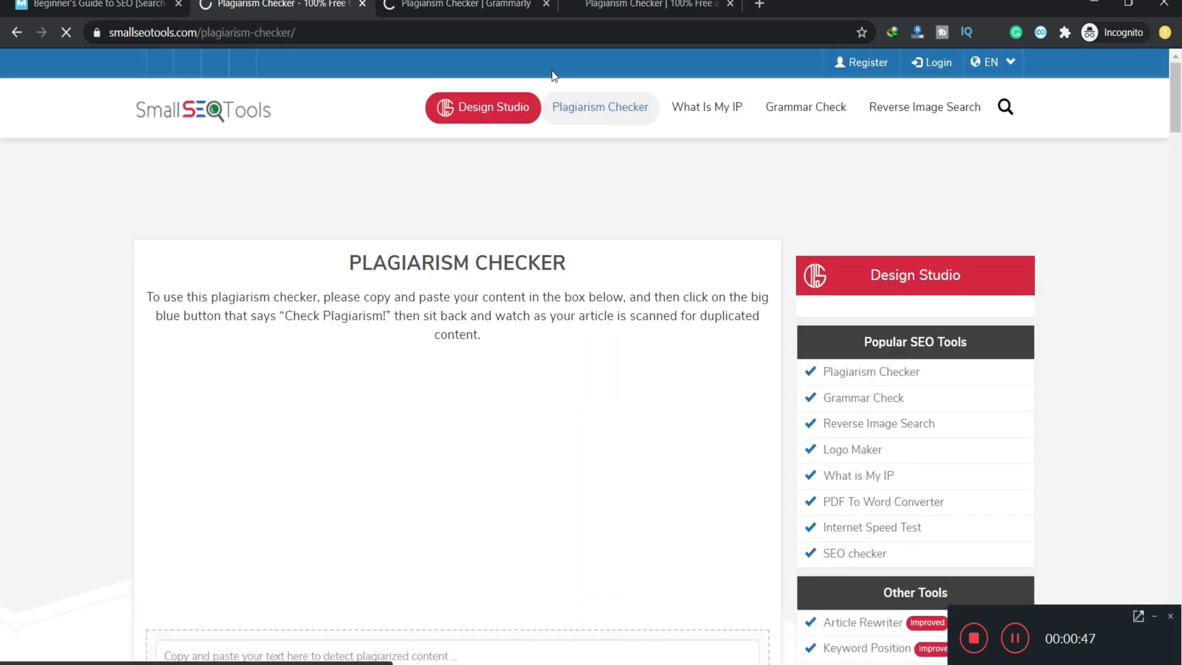
Look over the opened plagiarism checker pages, including Duplichecker's text entry area and its upload and URL options
left_click(463, 7)
left_click(315, 7)
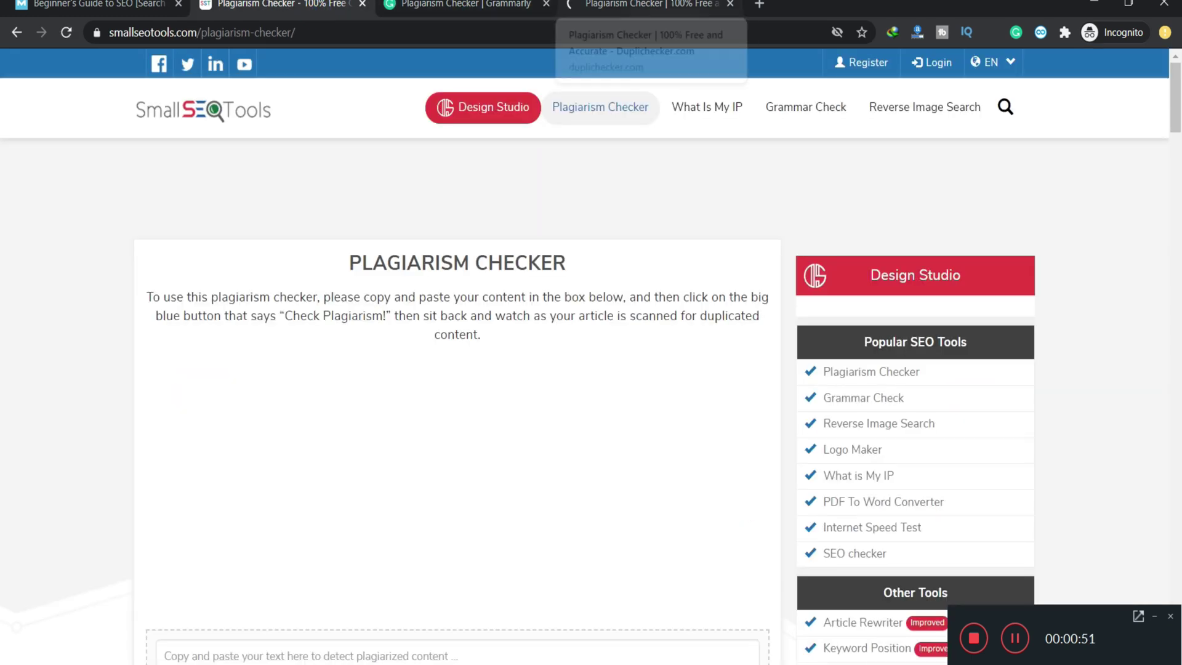
left_click(652, 5)
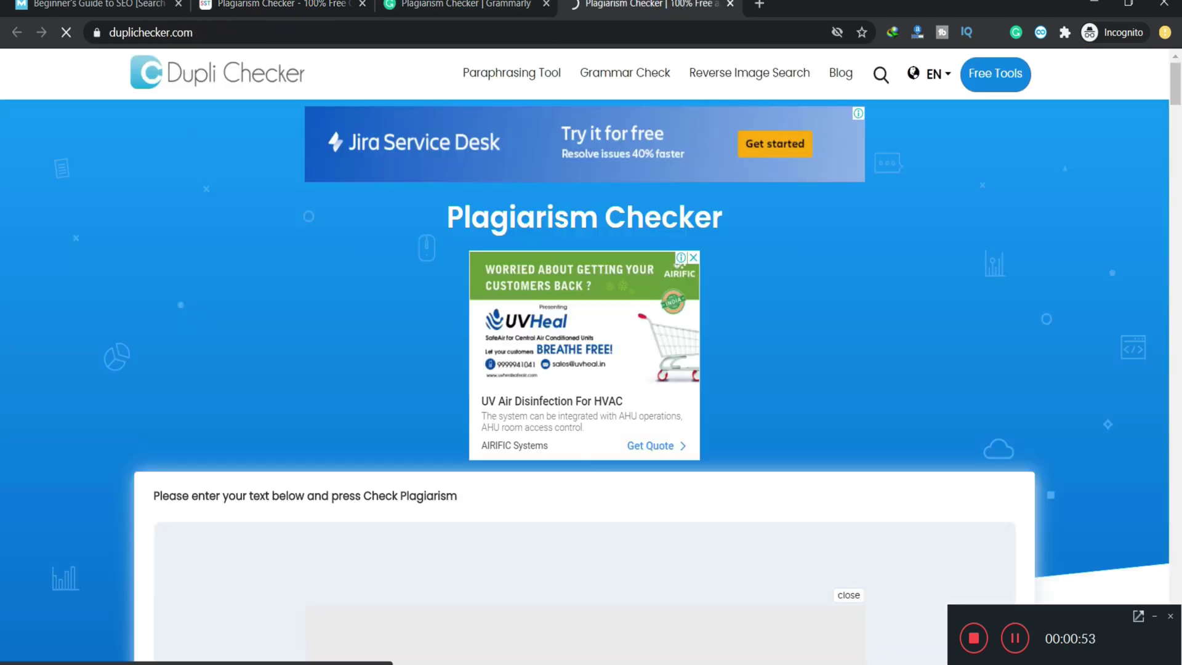
scroll(505, 319, "down", 3)
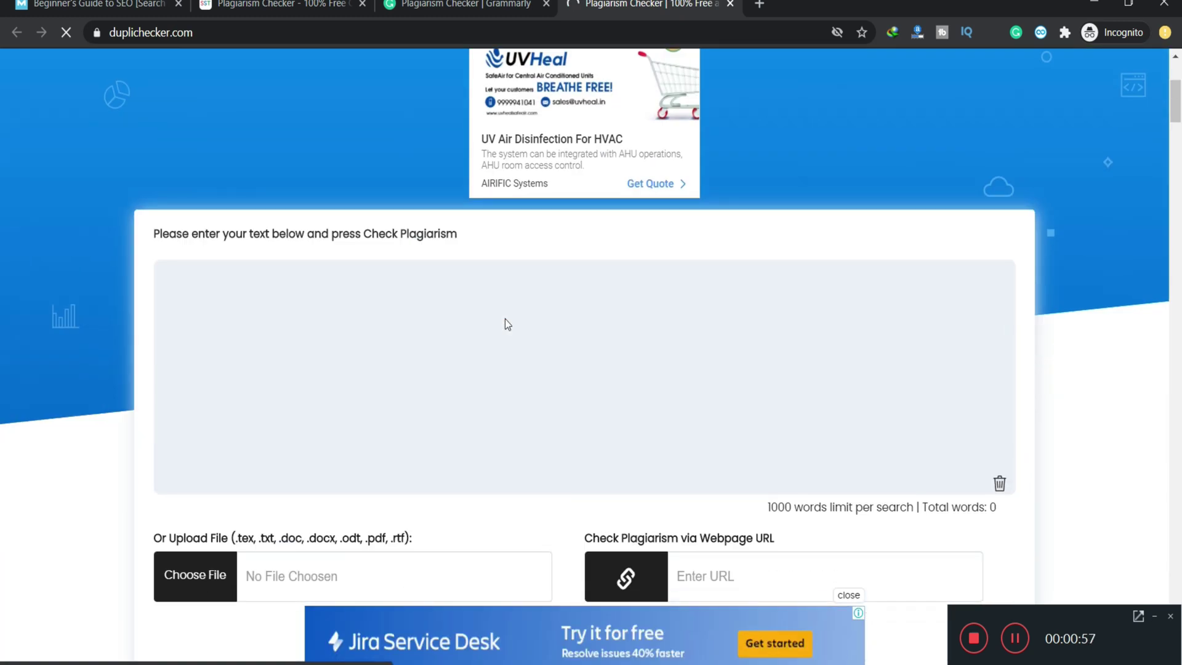
scroll(505, 319, "up", 4)
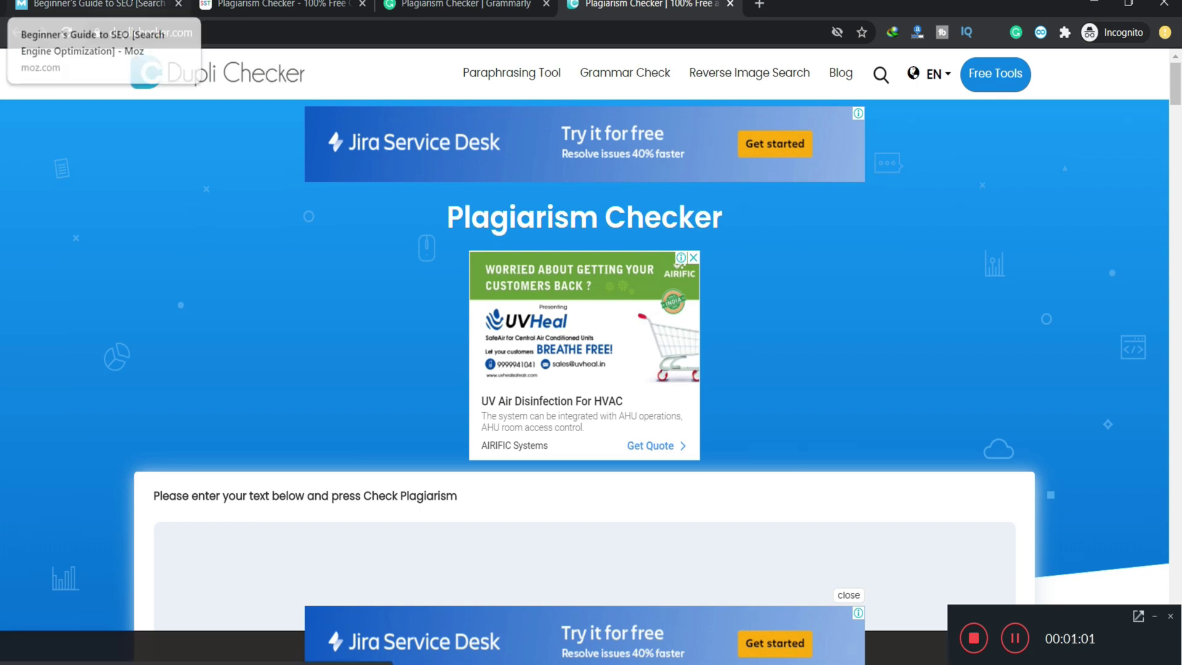
Copy the Moz guide's introduction from the heading "Welcome to your SEO learning journey!" through "Explore the chapters..."
left_click(126, 7)
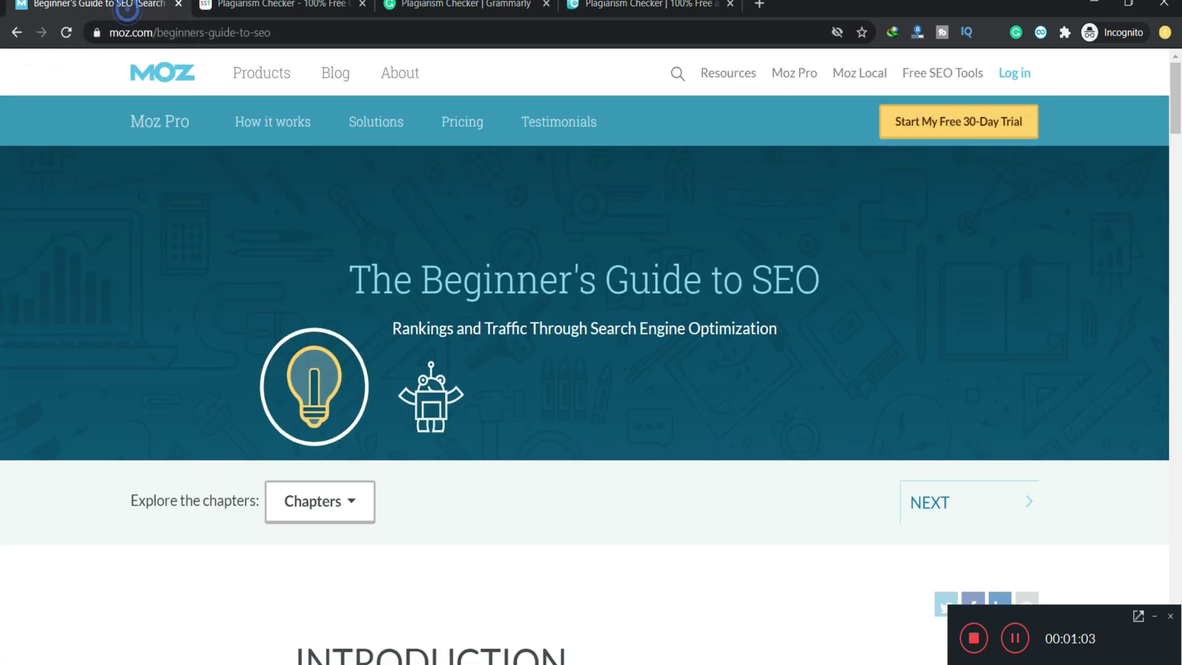
left_click_drag(378, 246, 374, 237)
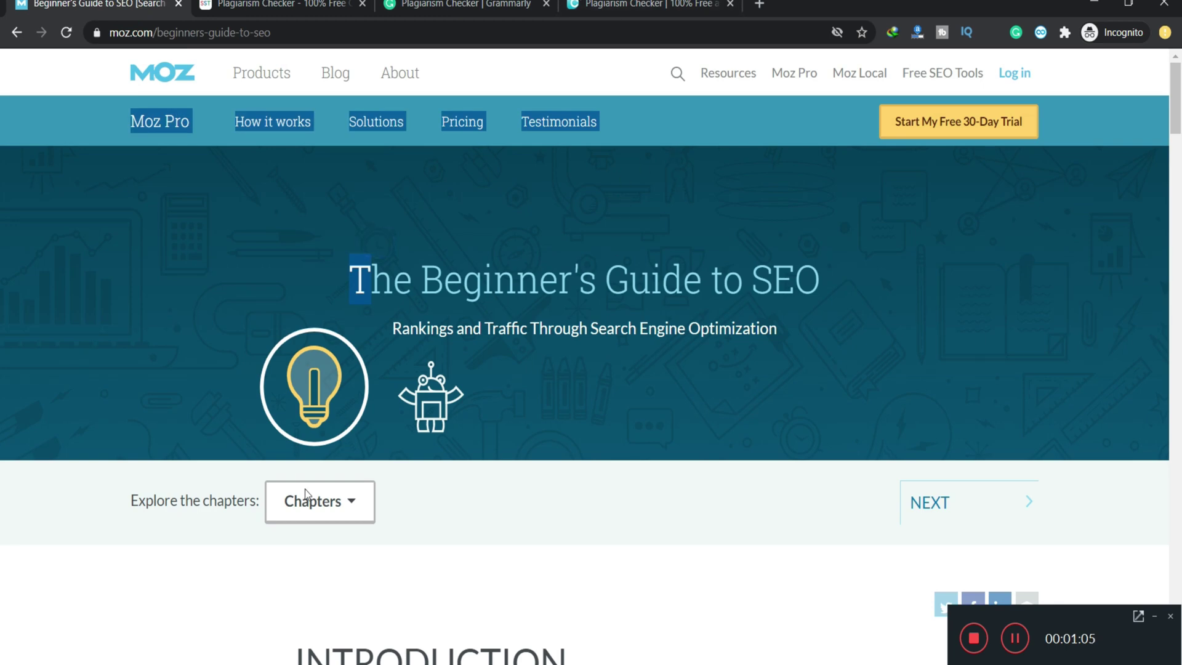
left_click(145, 555)
scroll(146, 555, "down", 6)
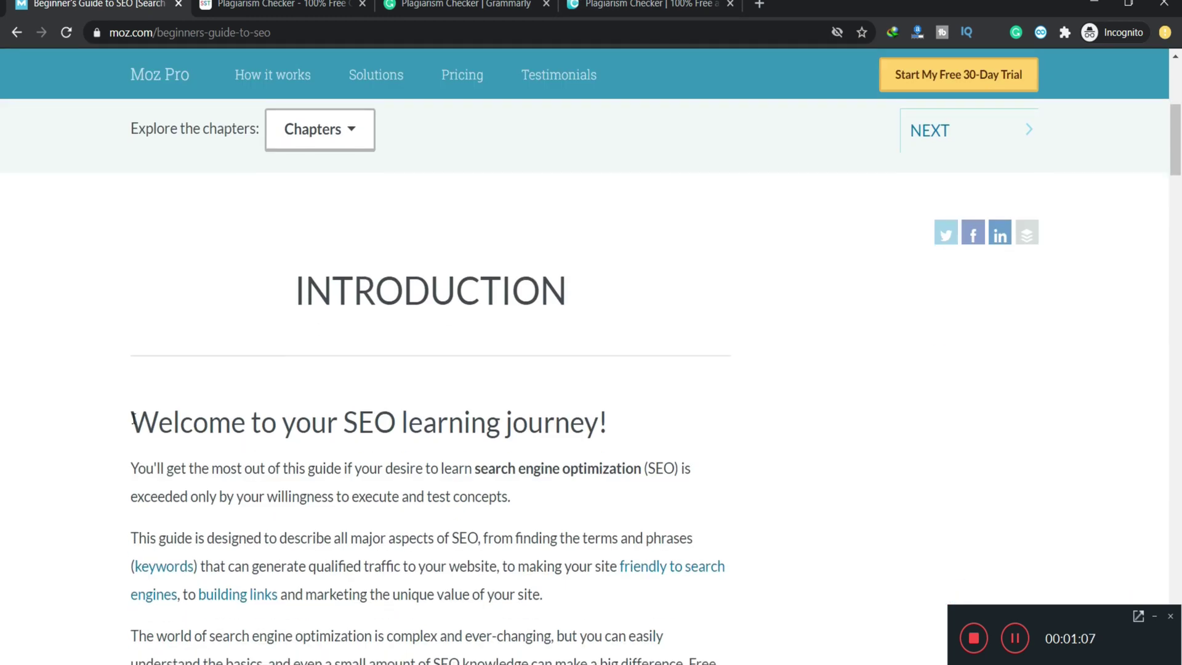
left_click_drag(132, 419, 556, 469)
key("ctrl+c")
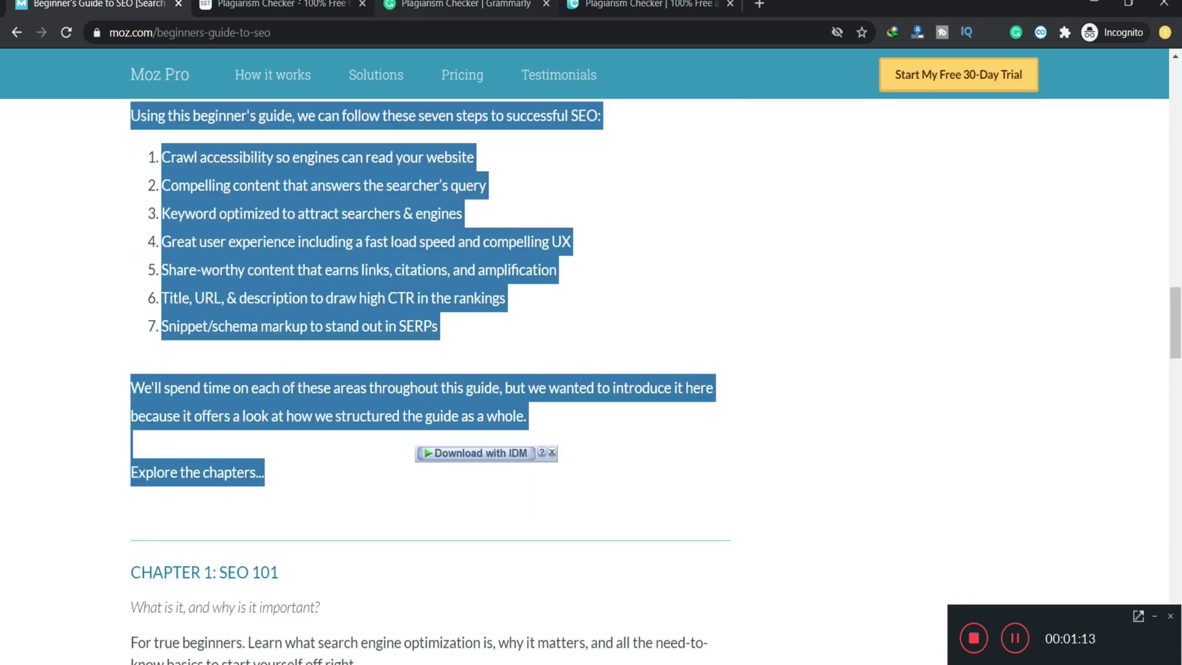
Paste the copied Moz text into the SmallSEOTools plagiarism checker, run the plagiarism check and view the sentence-wise results
key("ctrl+Tab")
scroll(340, 475, "down", 6)
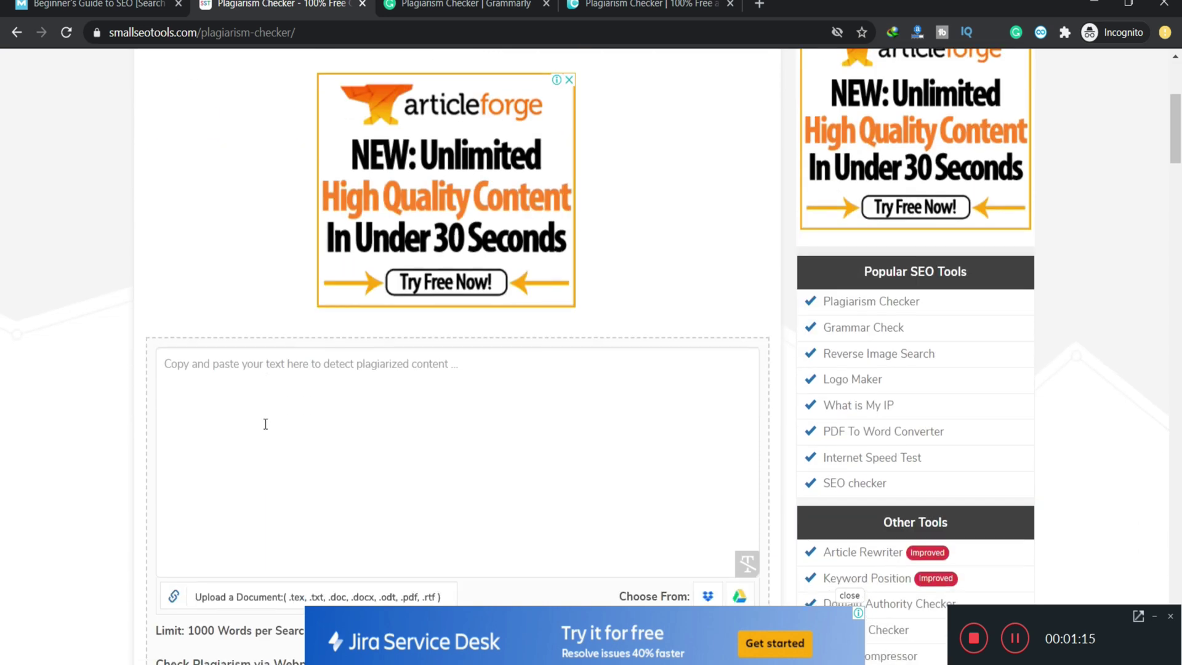
left_click(245, 423)
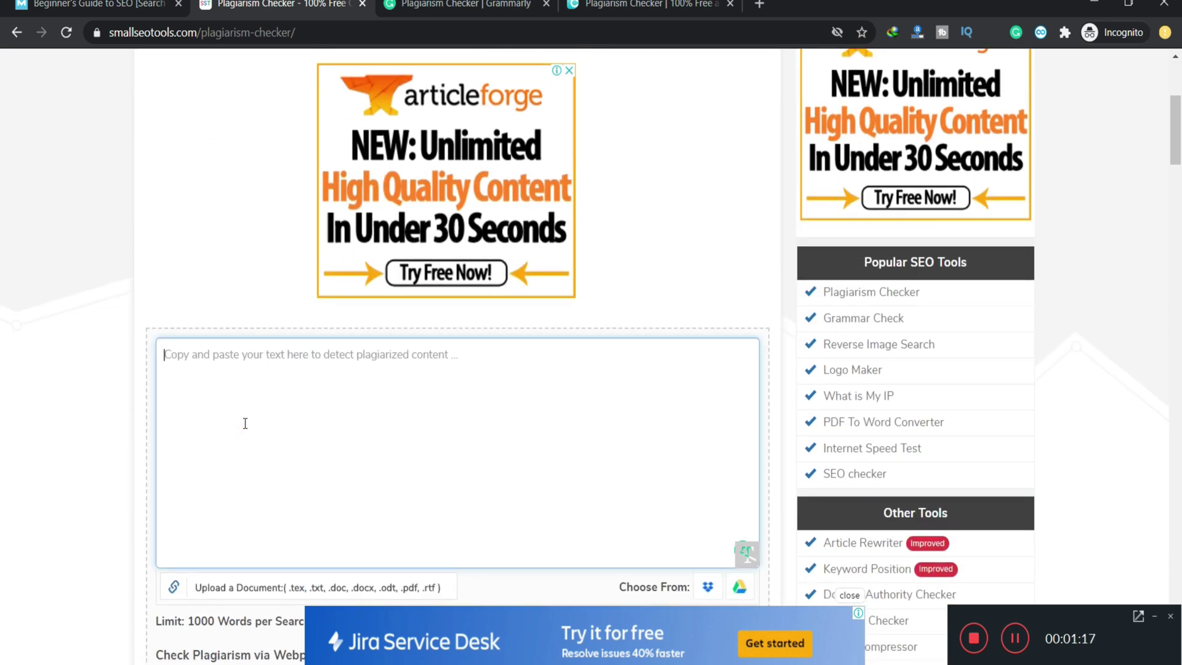
key("ctrl+v")
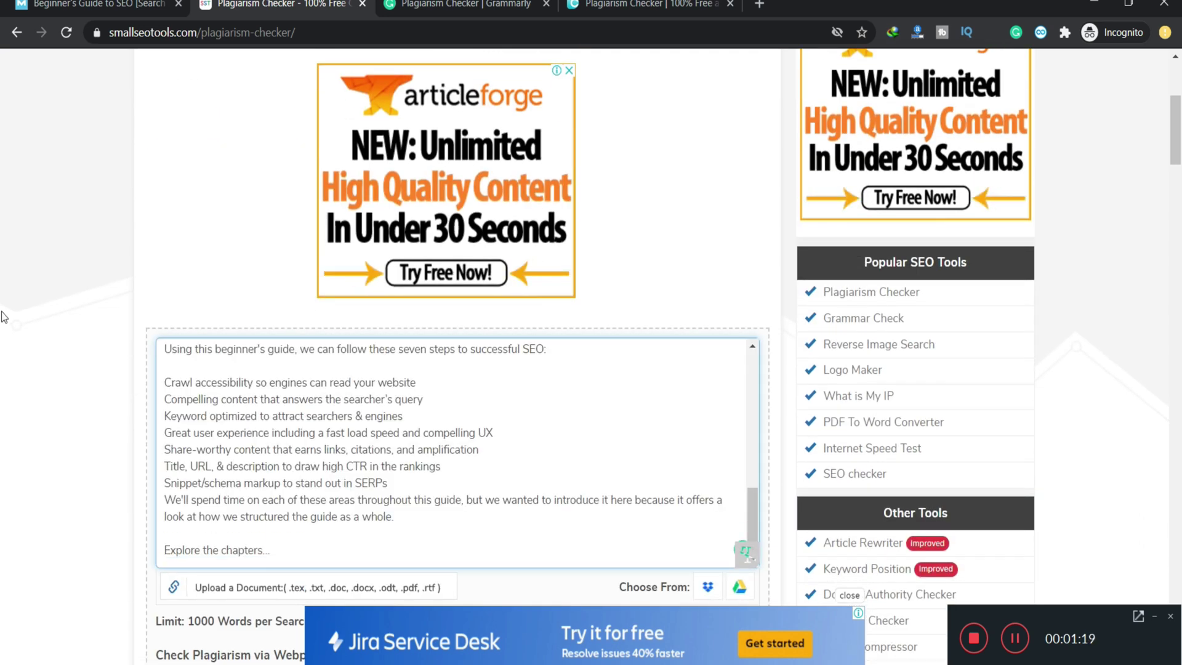
scroll(5, 314, "down", 8)
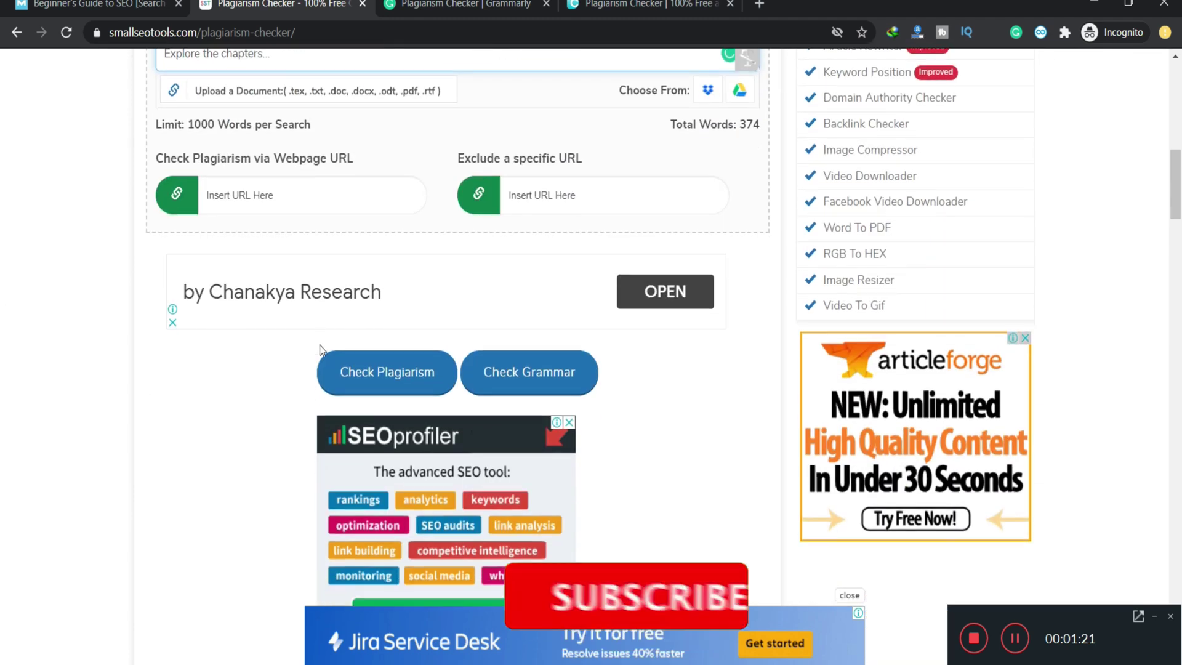
left_click(394, 370)
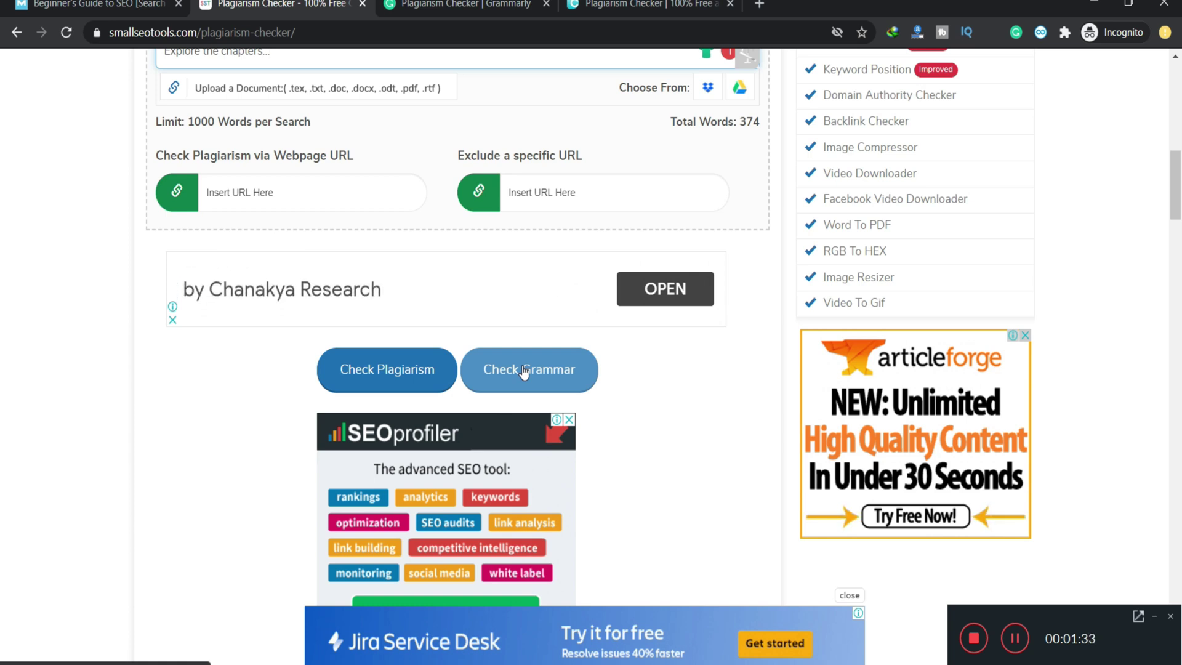
left_click(416, 370)
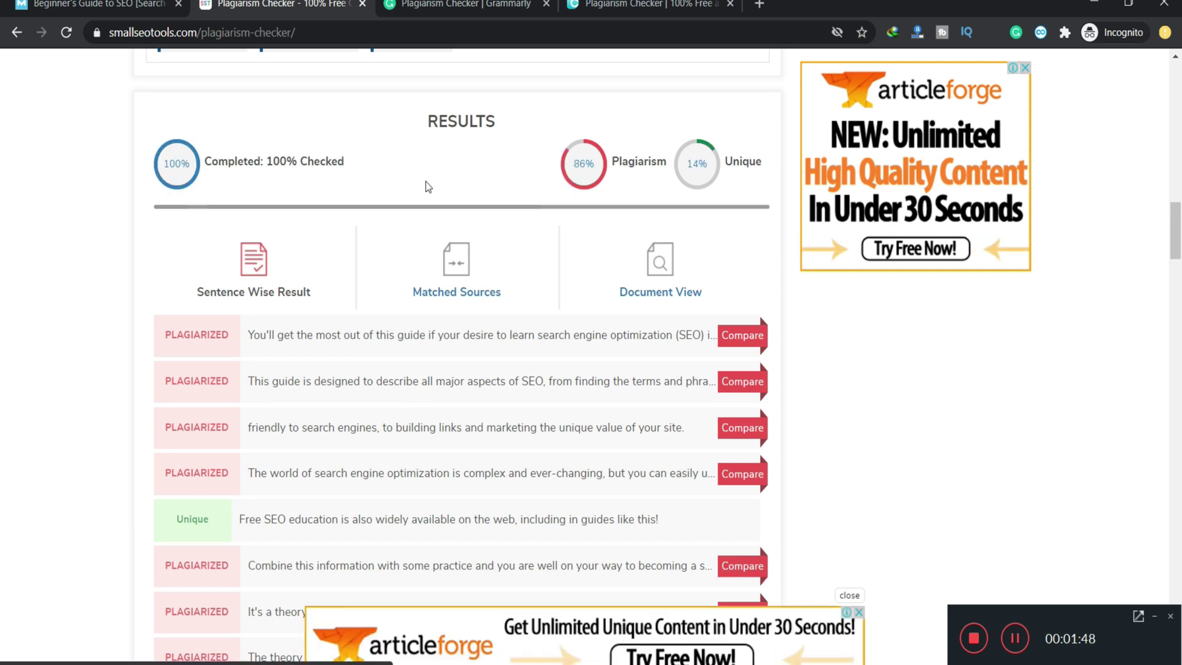
scroll(428, 186, "down", 1)
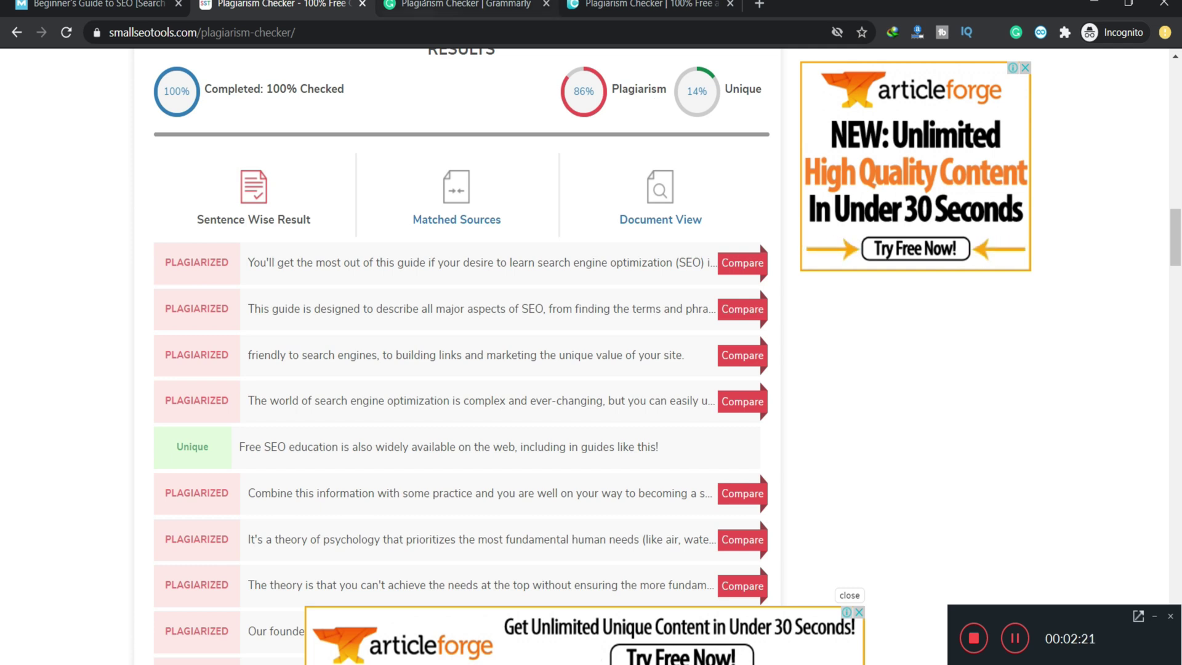
Paste the same Moz text into Grammarly's plagiarism checker and scan it for plagiarism
left_click(418, 5)
left_click(379, 414)
key("ctrl+v")
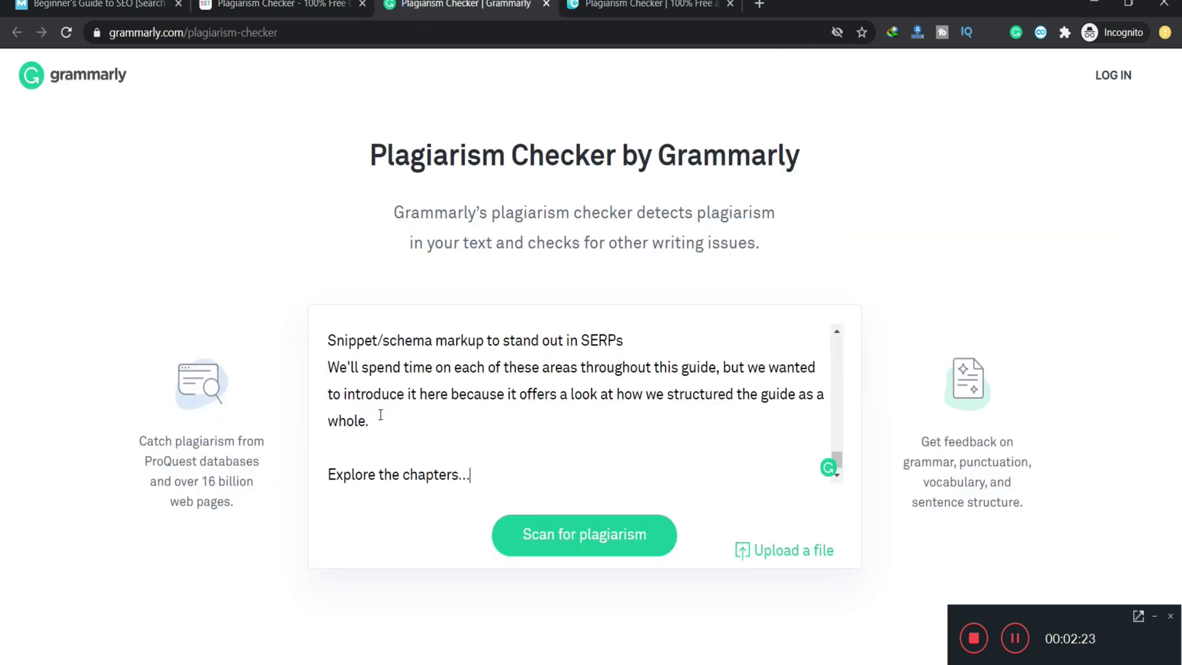
left_click(543, 525)
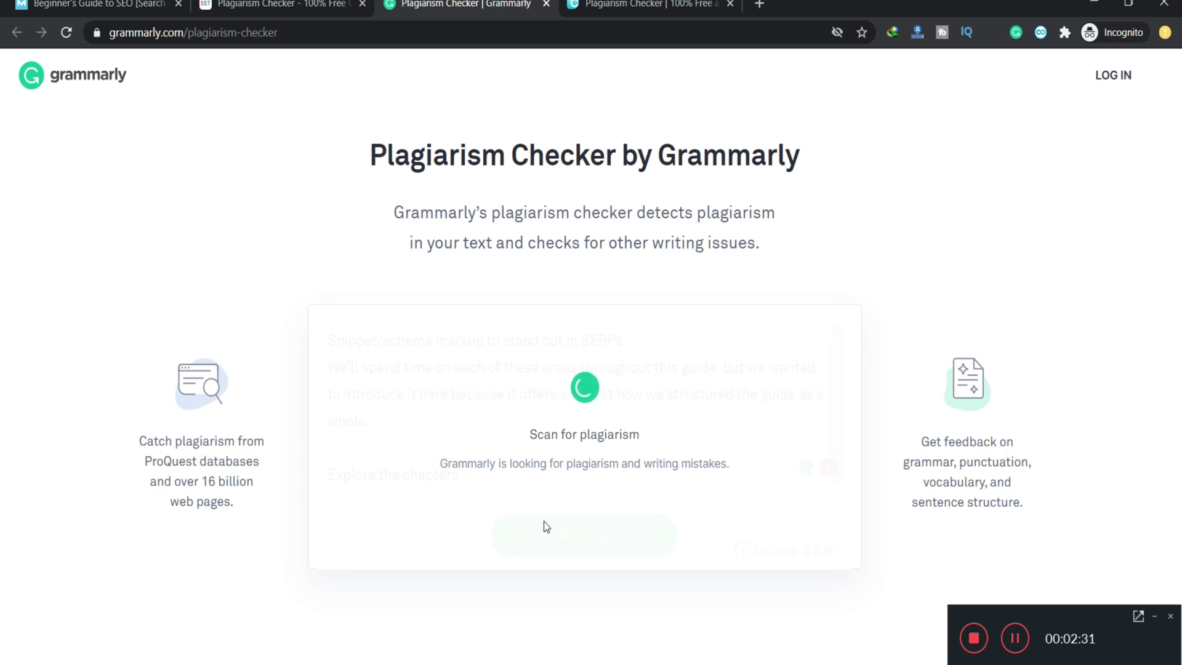
Examine Grammarly's report for the plagiarism verdict and the writing issues listed by category
scroll(544, 522, "down", 1)
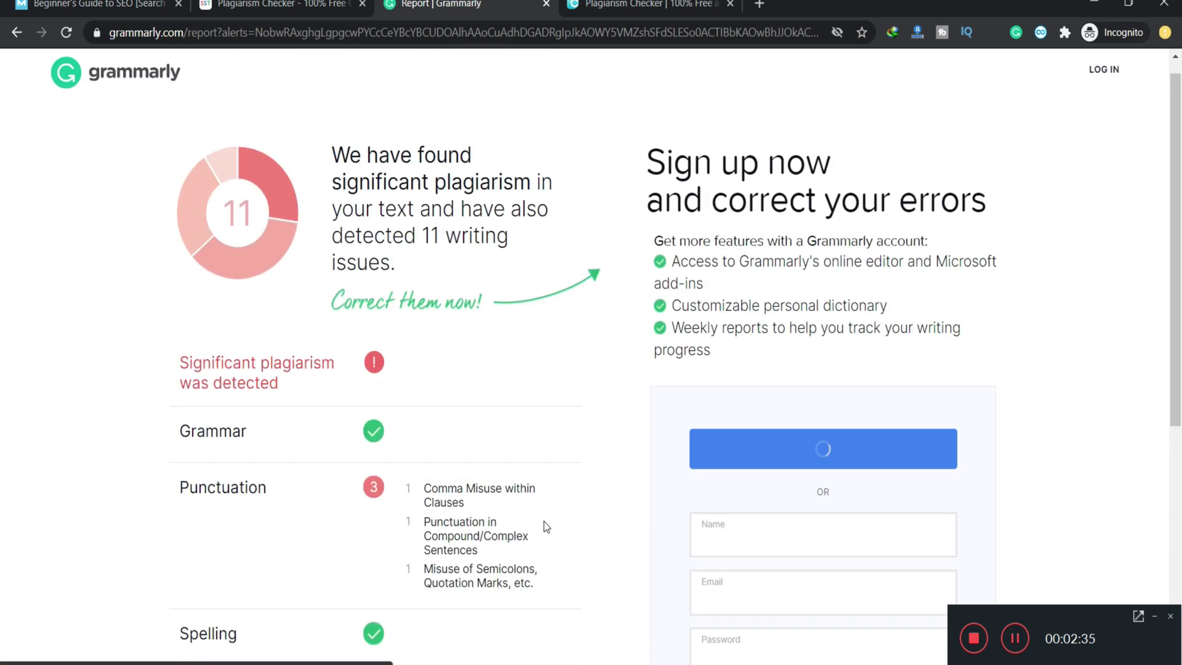
scroll(545, 526, "down", 3)
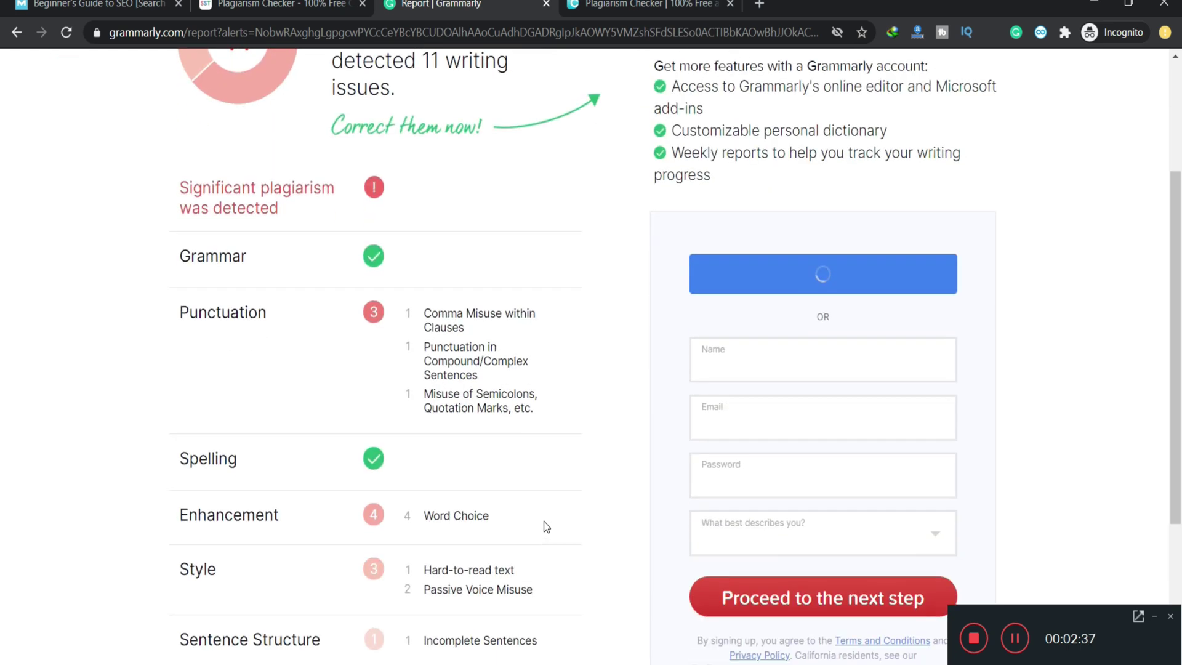
scroll(545, 526, "down", 4)
scroll(546, 526, "up", 5)
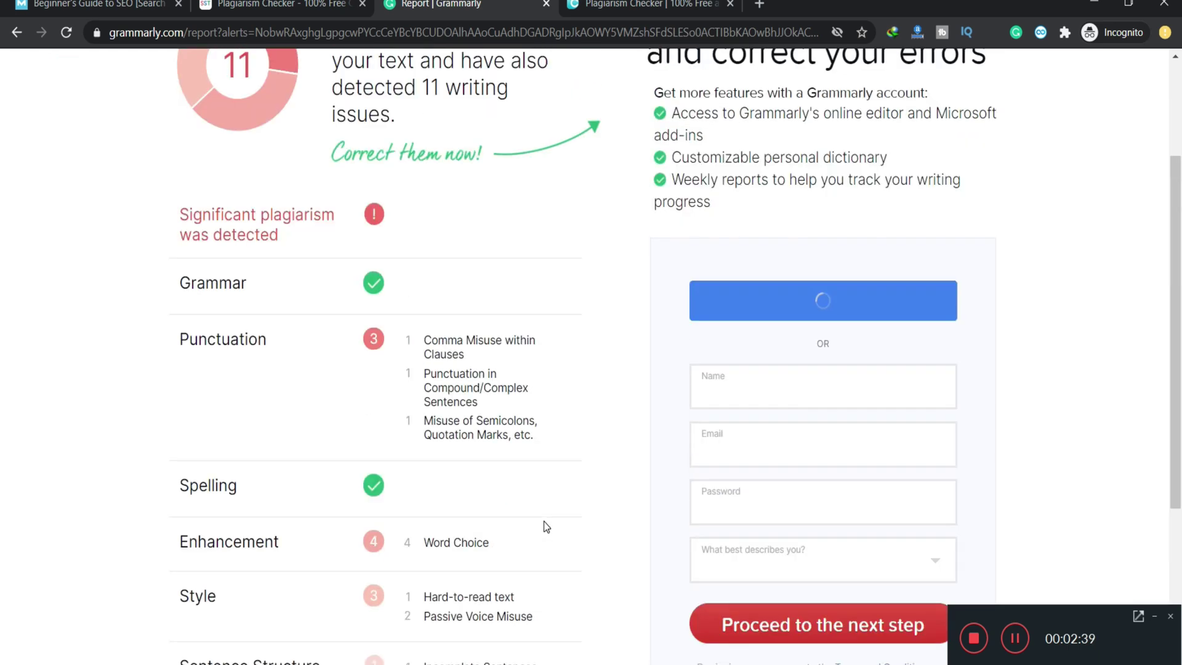
scroll(545, 527, "up", 3)
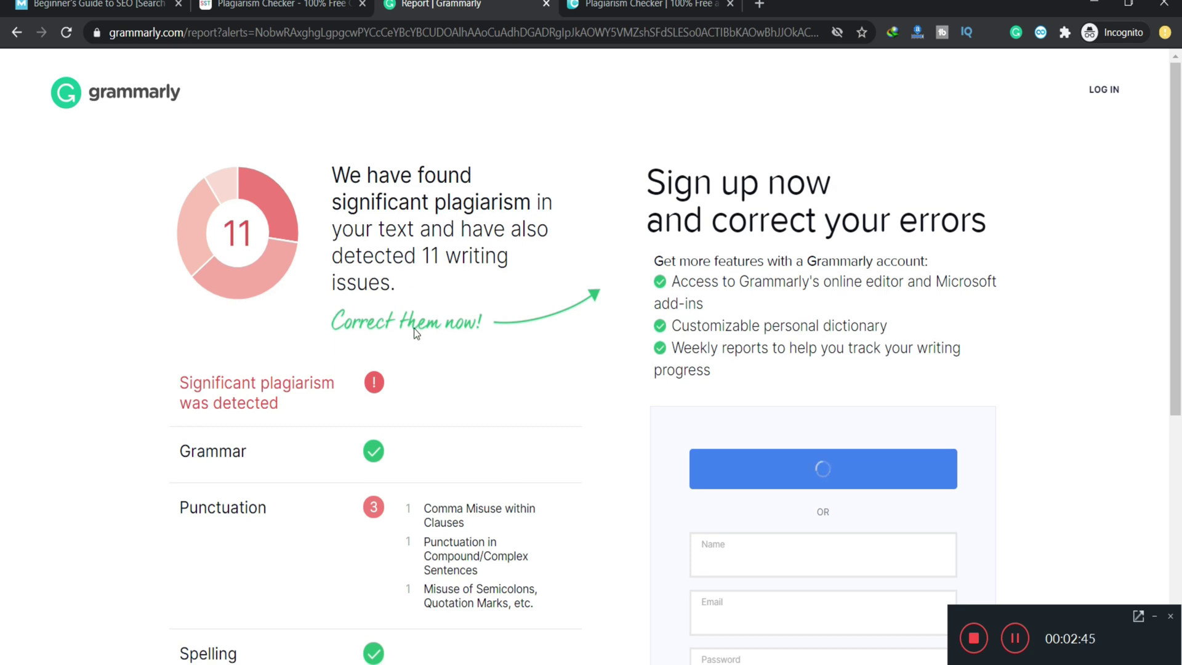
scroll(416, 333, "down", 1)
scroll(414, 328, "up", 1)
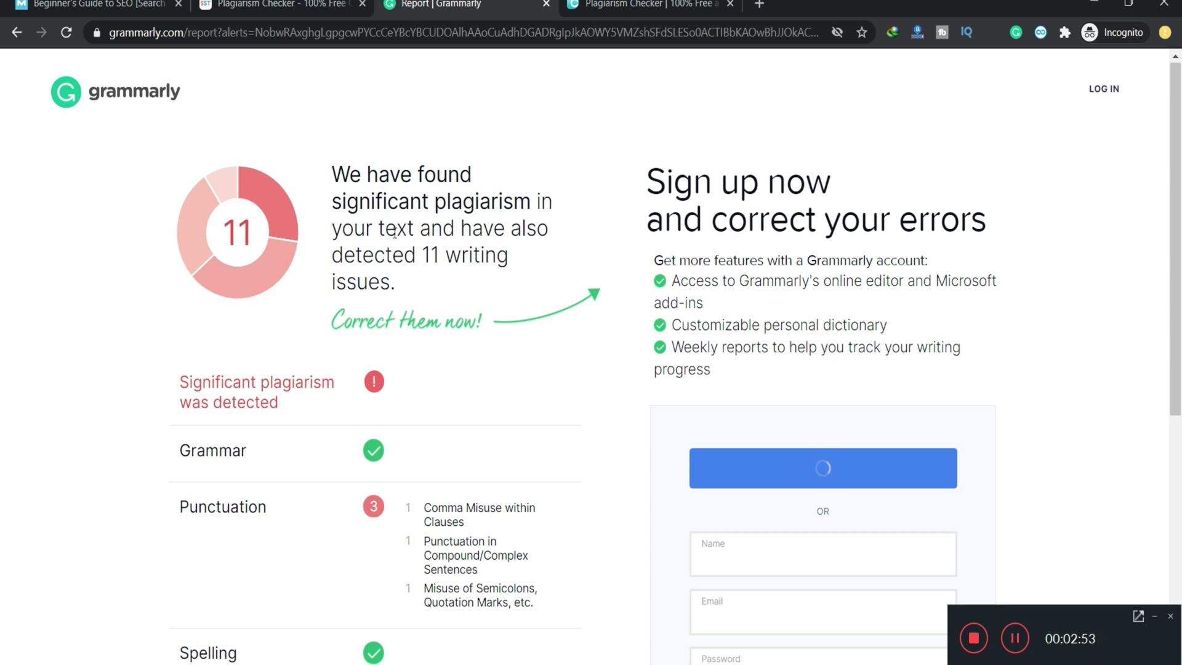
Review the rest of Grammarly's report, from the punctuation issues down to sentence structure
scroll(628, 419, "down", 9)
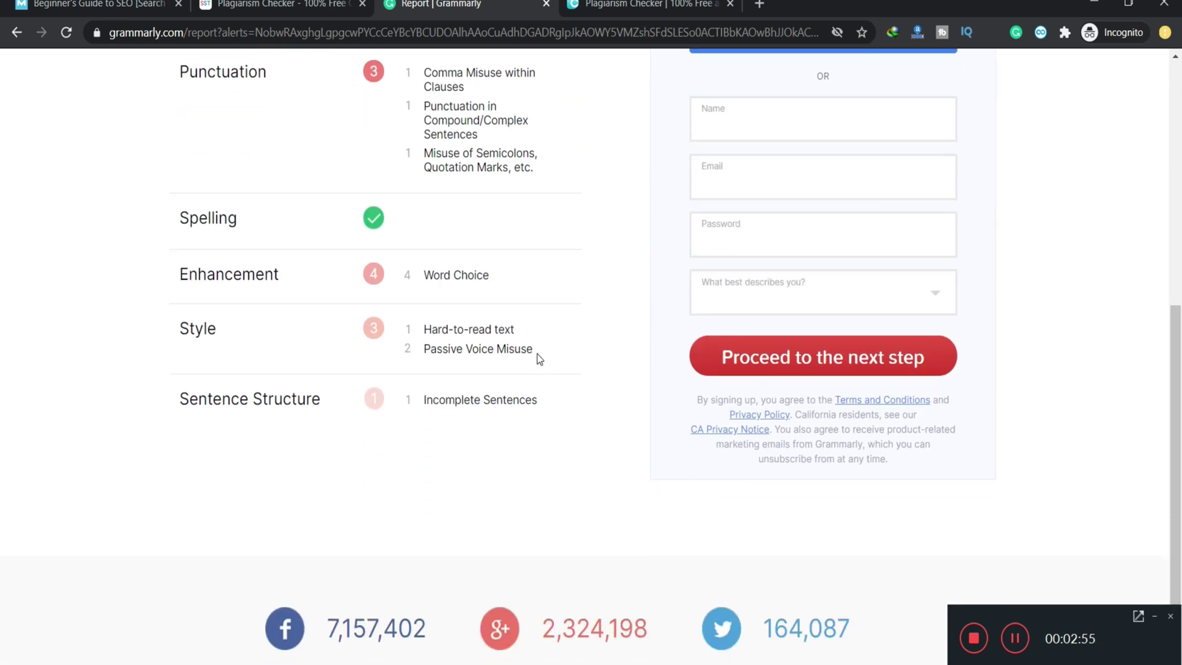
scroll(539, 359, "down", 1)
scroll(539, 359, "up", 7)
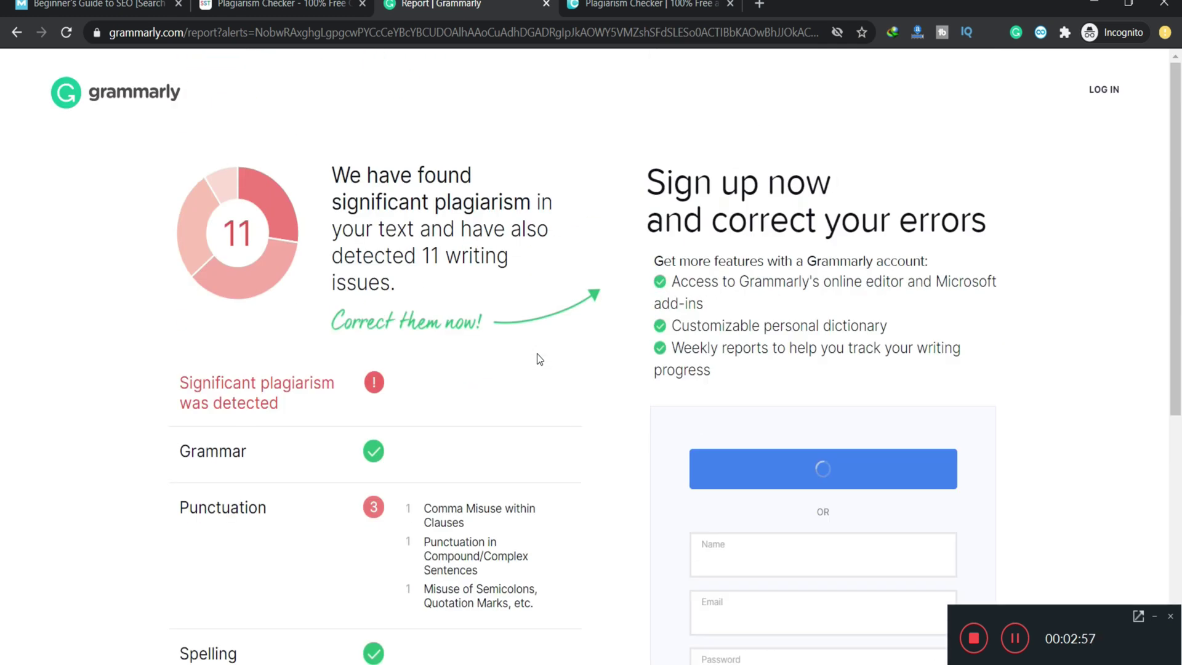
Paste the same Moz text into DupliChecker, run the plagiarism check and inspect the plagiarism percentage in its results
left_click(615, 5)
scroll(252, 465, "down", 3)
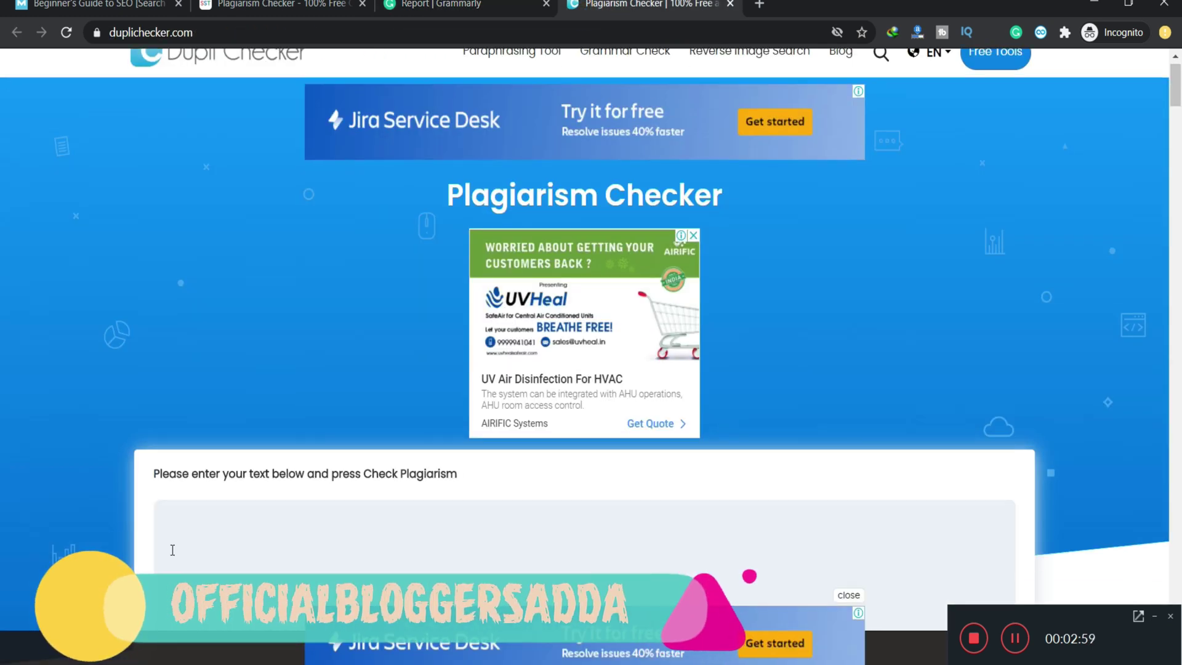
left_click(251, 465)
key("ctrl+v")
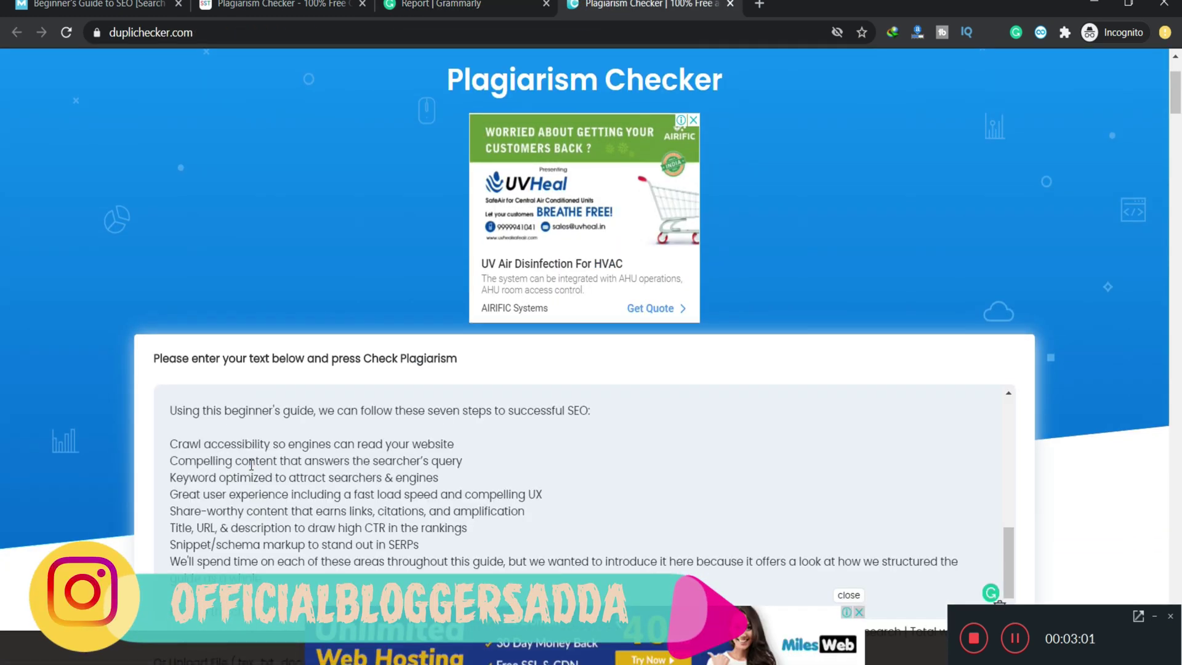
scroll(114, 421, "down", 6)
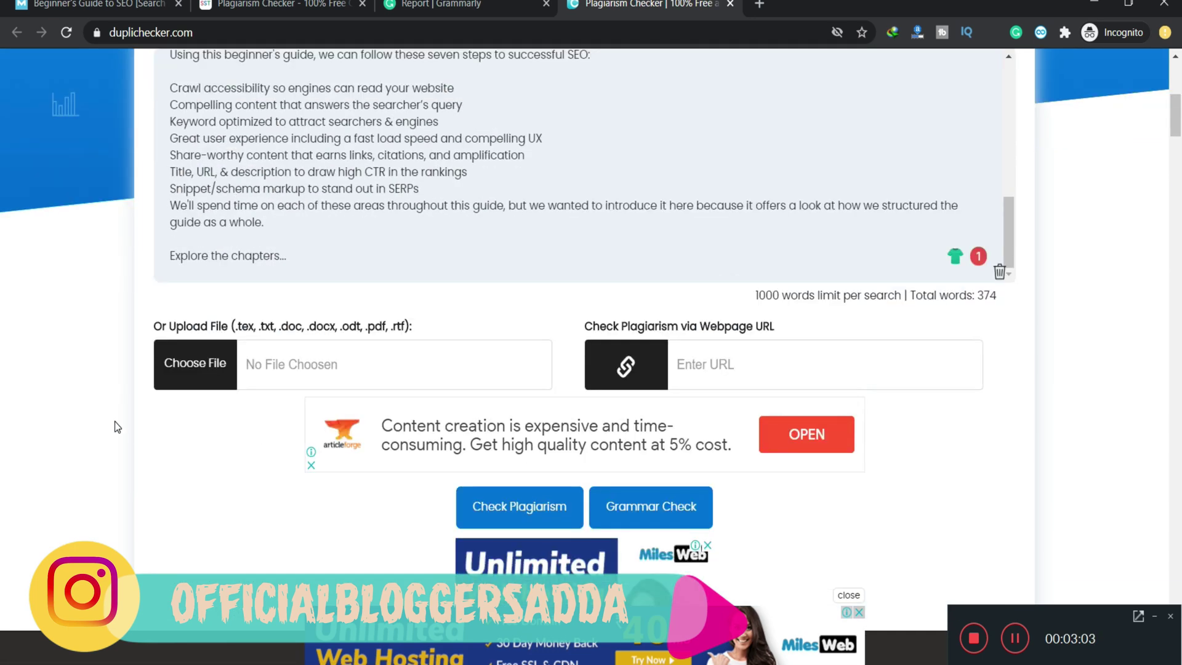
left_click(492, 446)
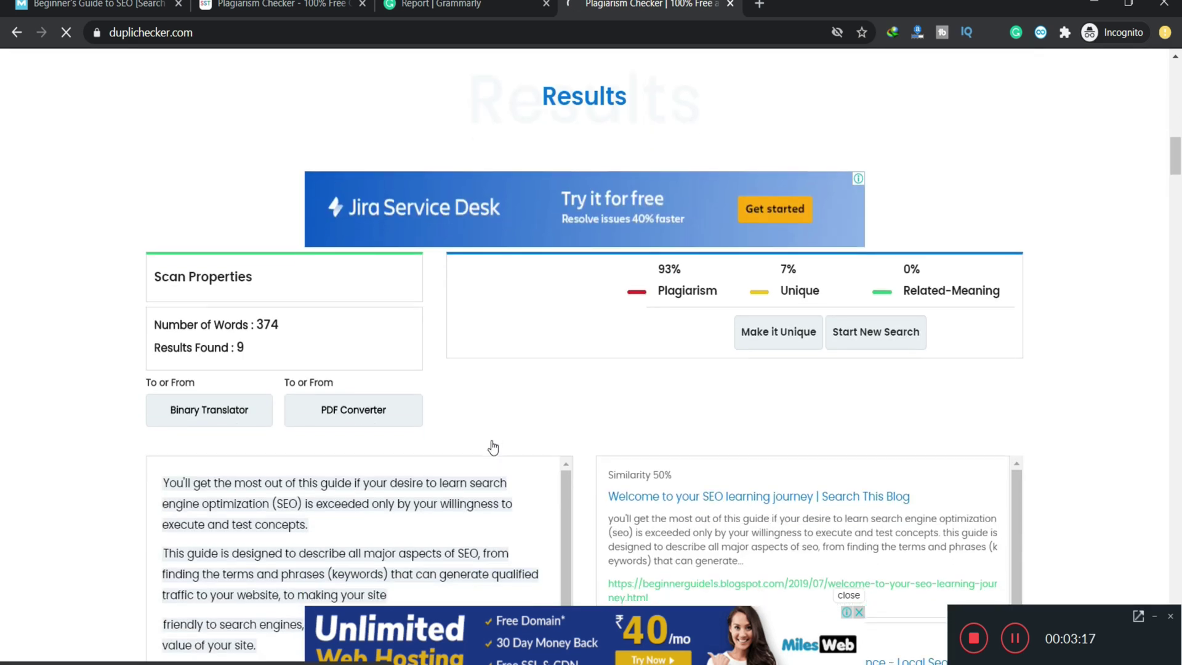
left_click_drag(637, 261, 718, 289)
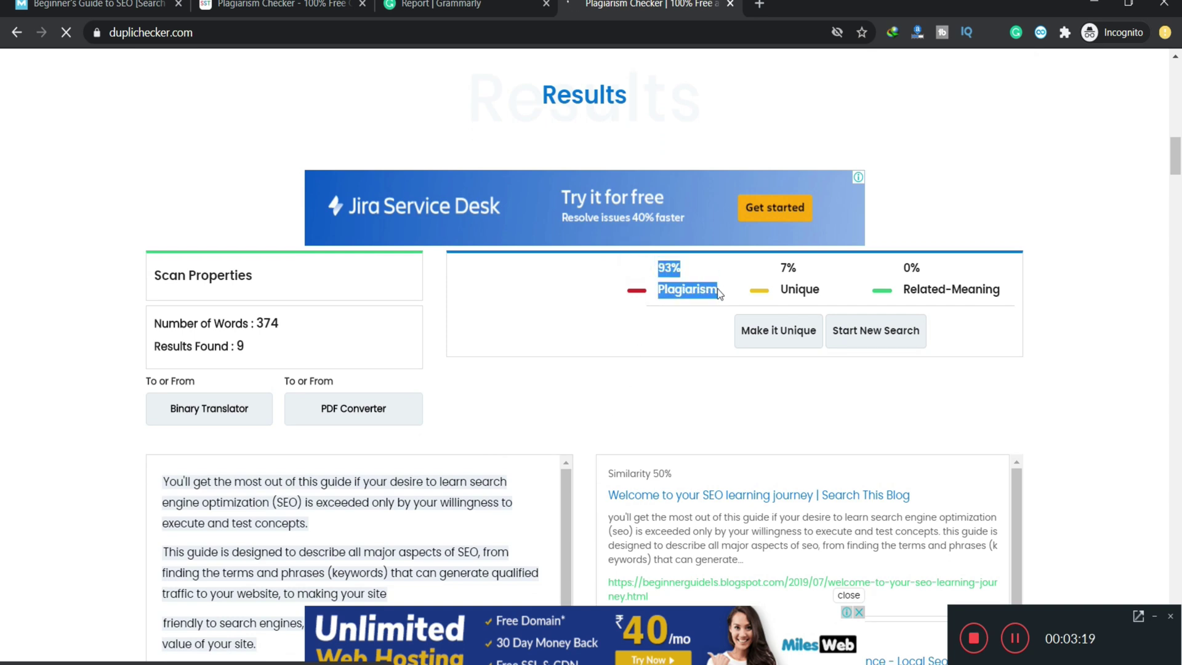
left_click(826, 289)
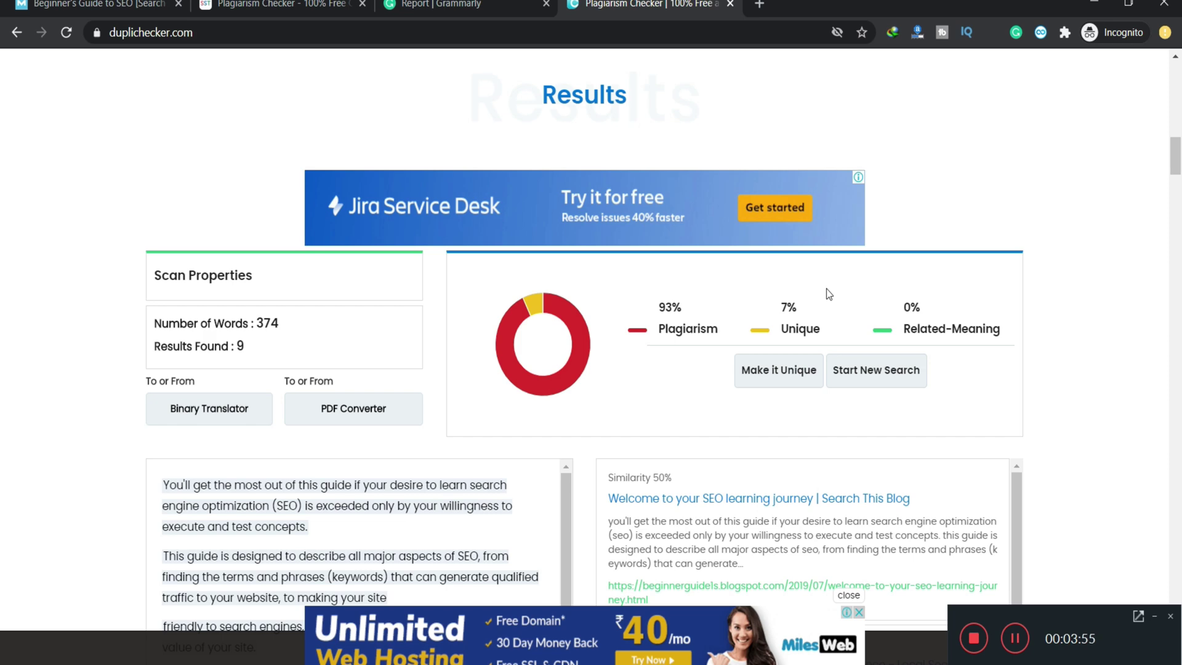
Return to the SmallSEOTools report and review its sentence-wise results and the report options beneath them
key("ctrl+shift+Tab")
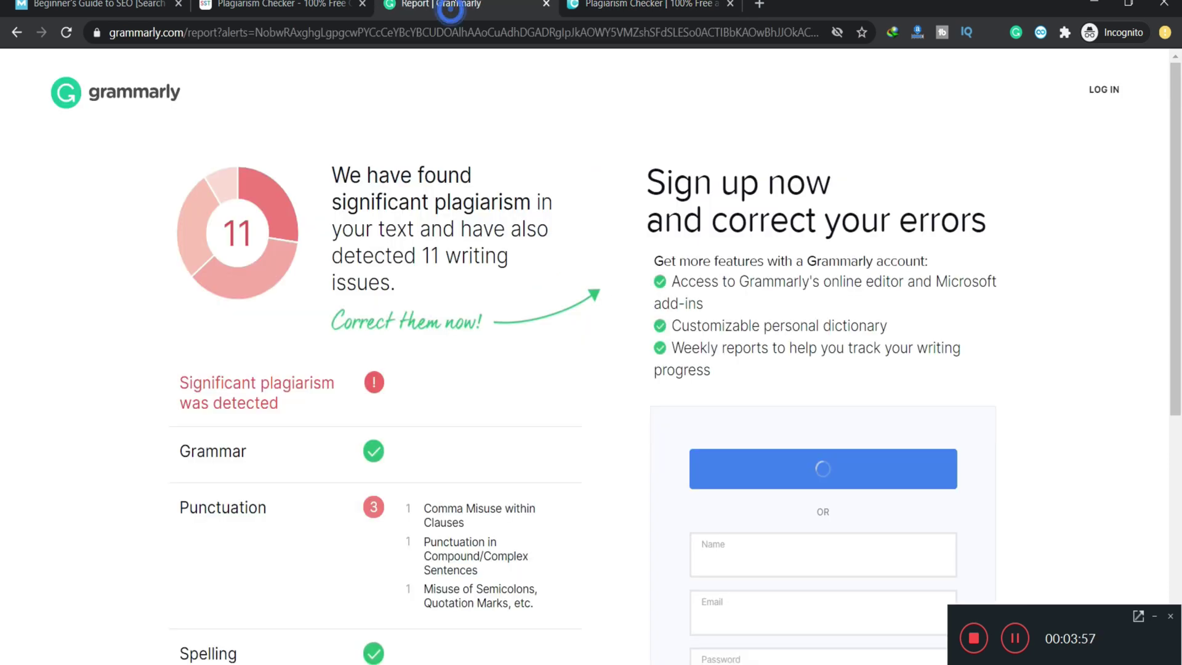
key("ctrl+shift+Tab")
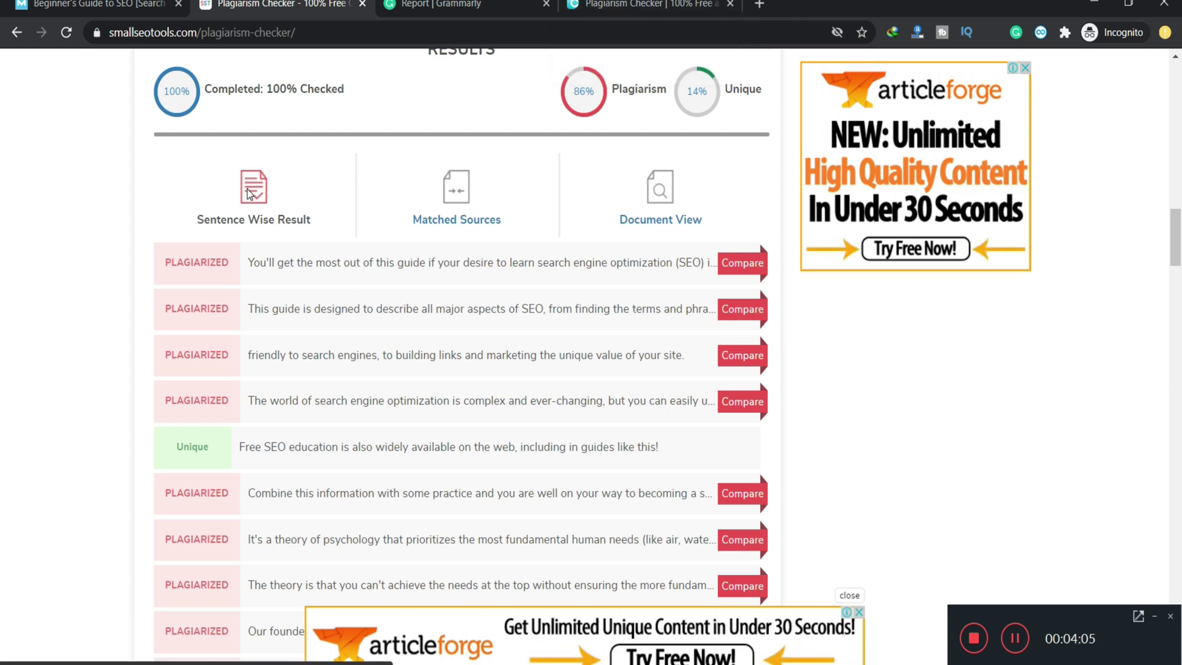
scroll(474, 389, "up", 9)
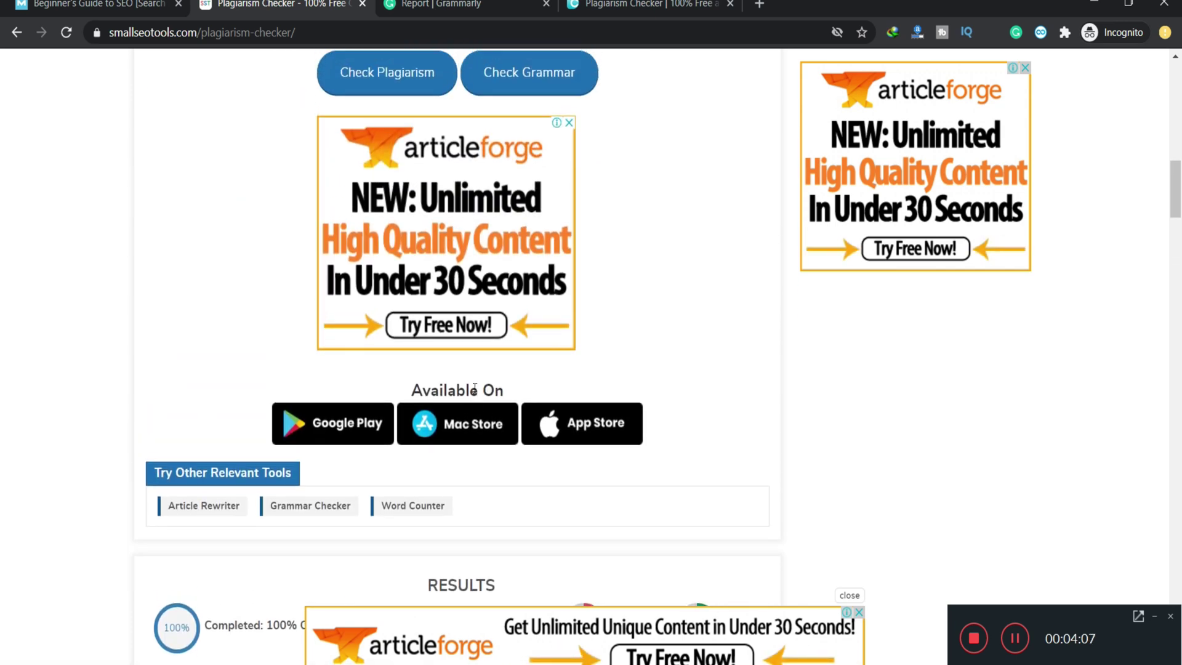
scroll(474, 389, "down", 10)
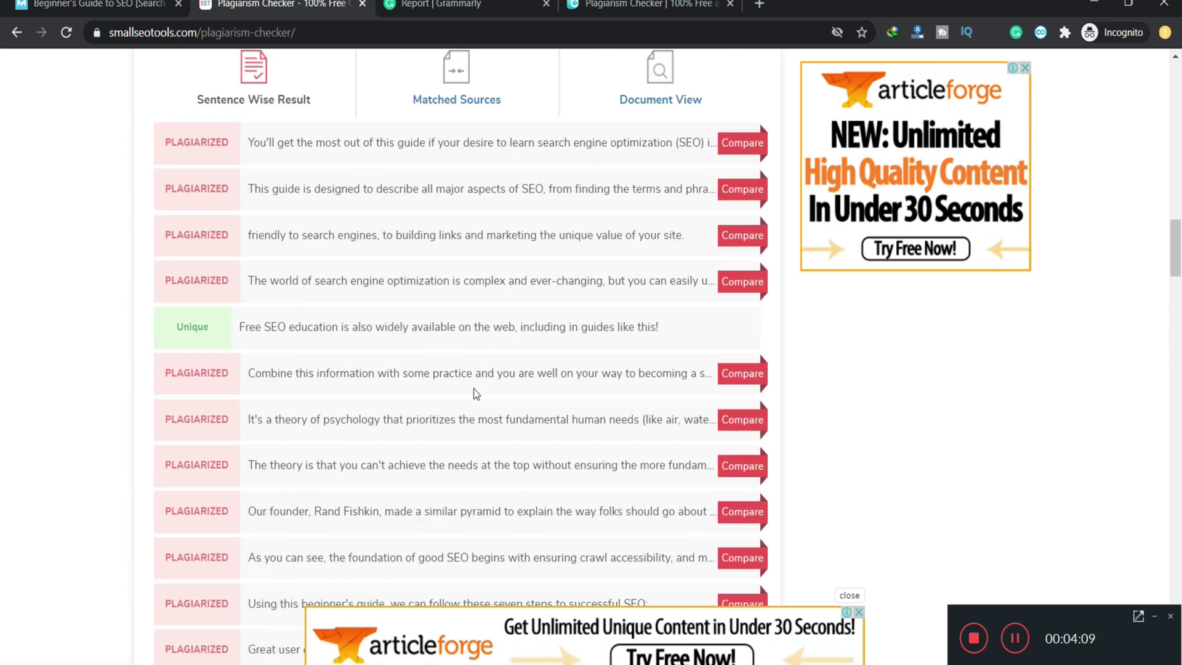
scroll(474, 389, "down", 5)
right_click(474, 389)
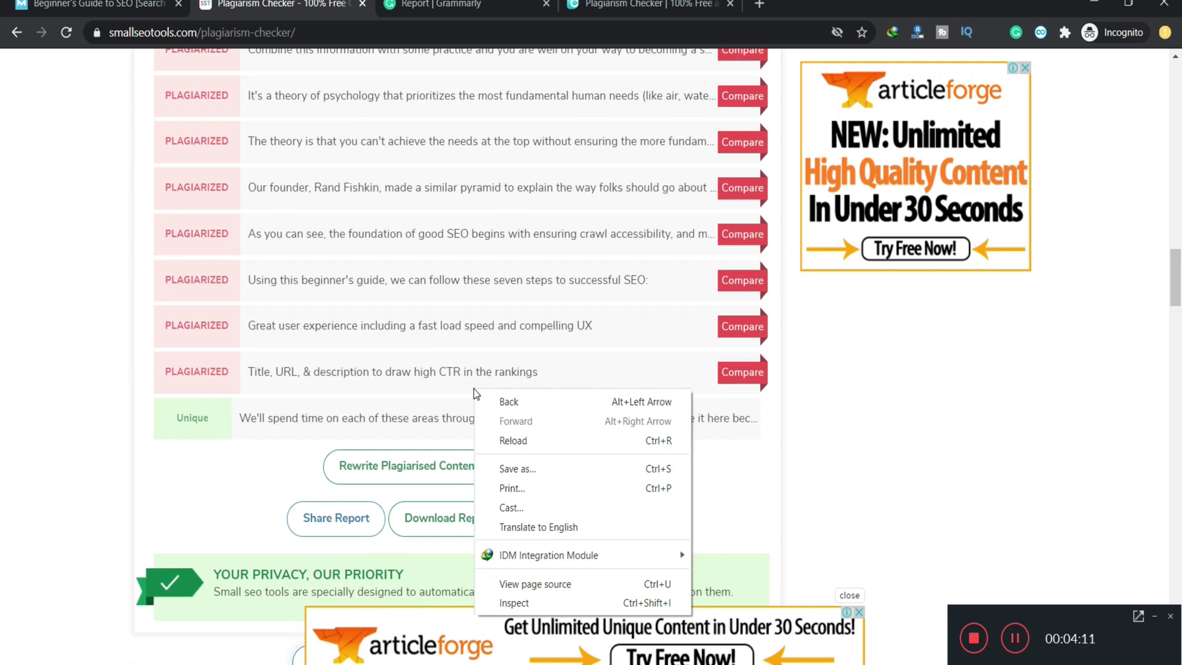
left_click(13, 577)
scroll(16, 570, "down", 5)
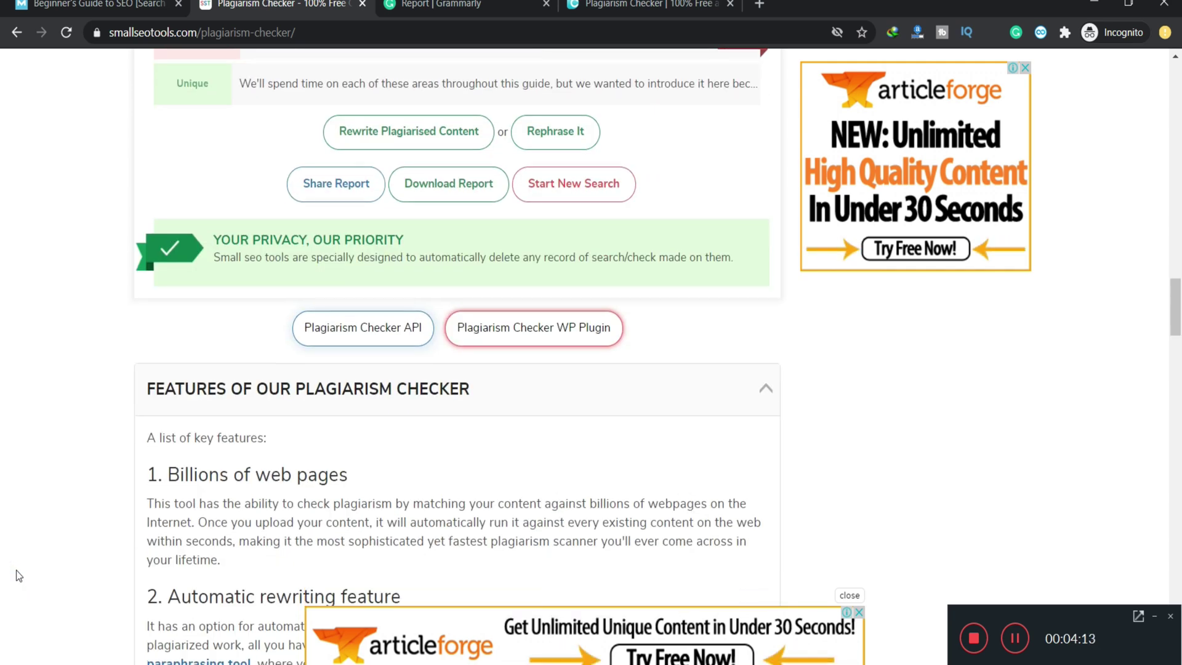
scroll(16, 570, "up", 15)
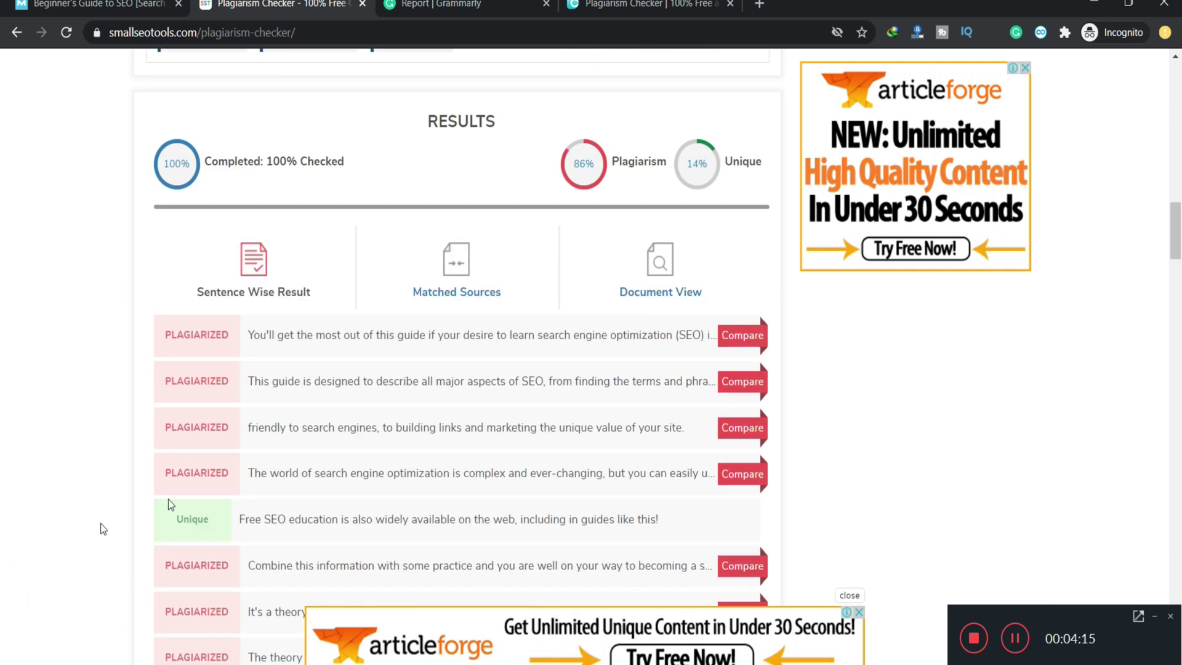
Look over the Moz text submitted to SmallSEOTools, back up to its opening heading
scroll(318, 351, "up", 6)
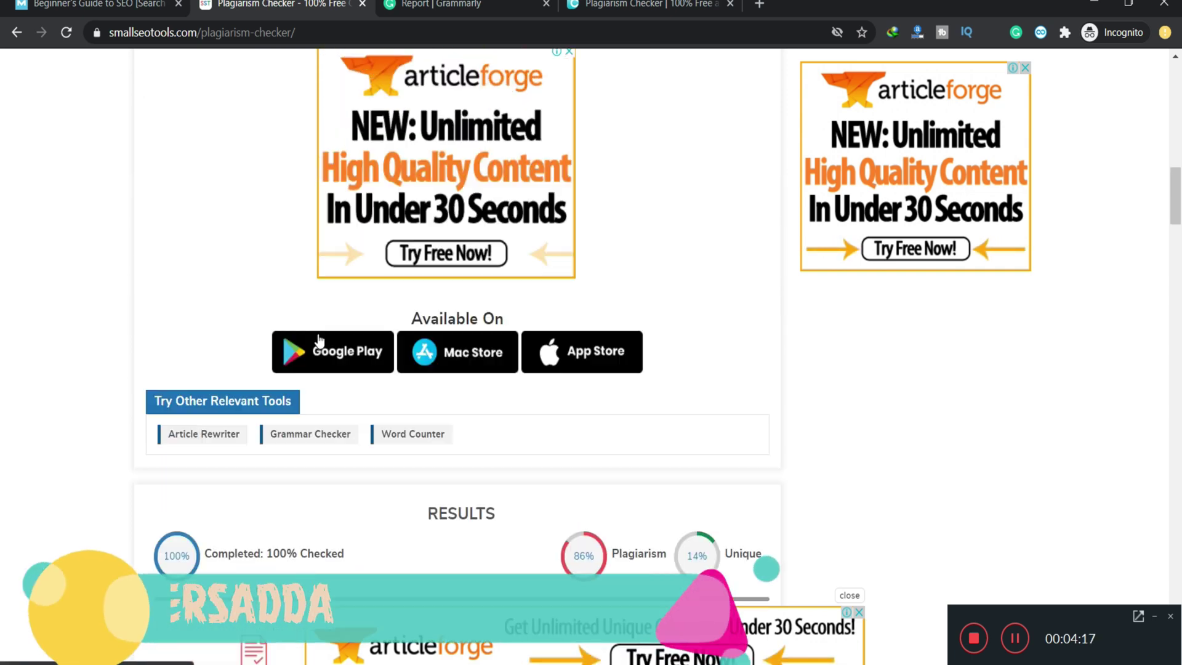
scroll(317, 339, "up", 10)
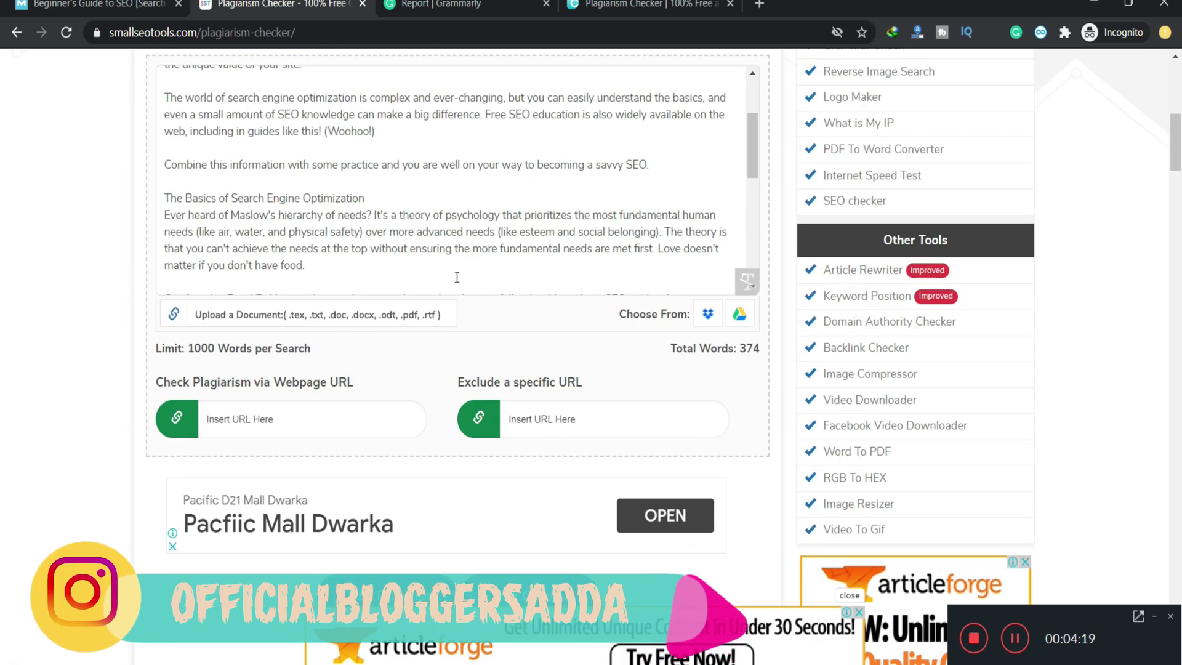
scroll(573, 220, "down", 1)
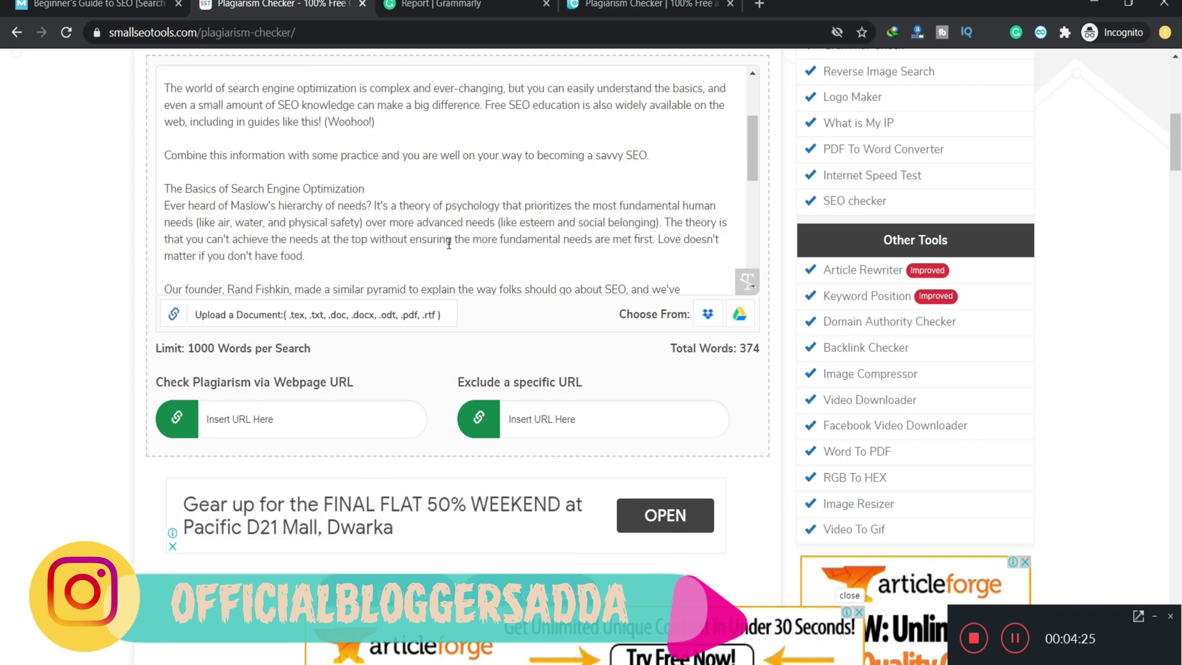
scroll(377, 213, "up", 3)
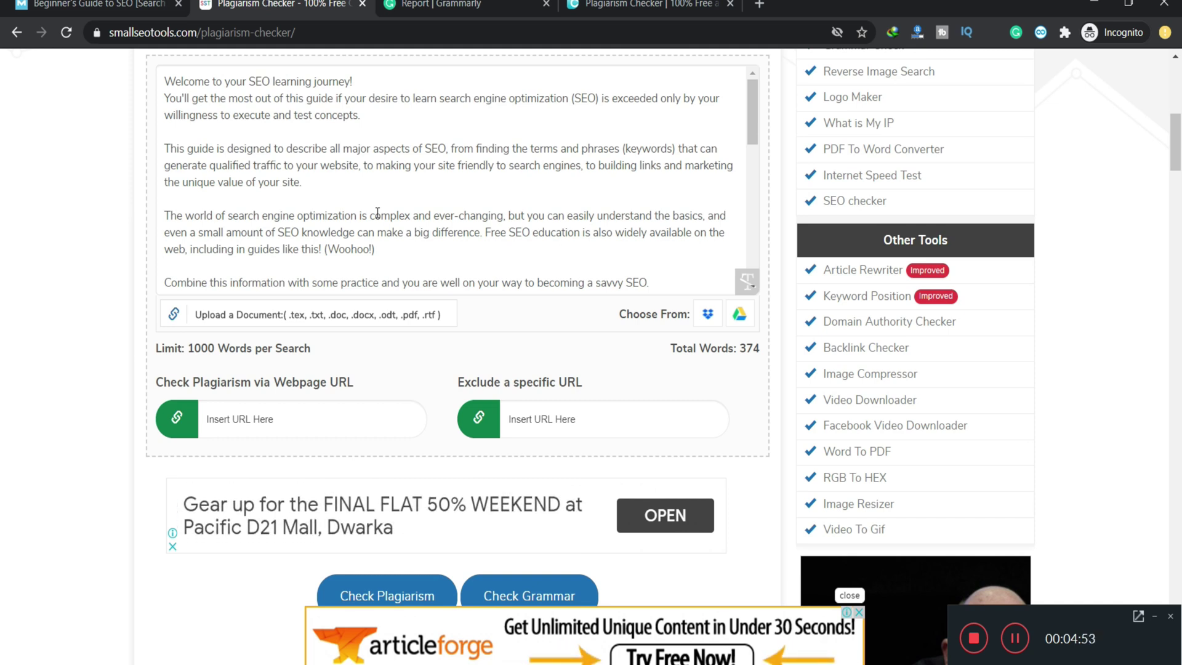
scroll(377, 213, "up", 1)
scroll(322, 196, "up", 7)
Compare the first plagiarized sentence in the SmallSEOTools results with its Google matches and open the matching Moz Beginner's Guide to SEO page
scroll(323, 195, "down", 20)
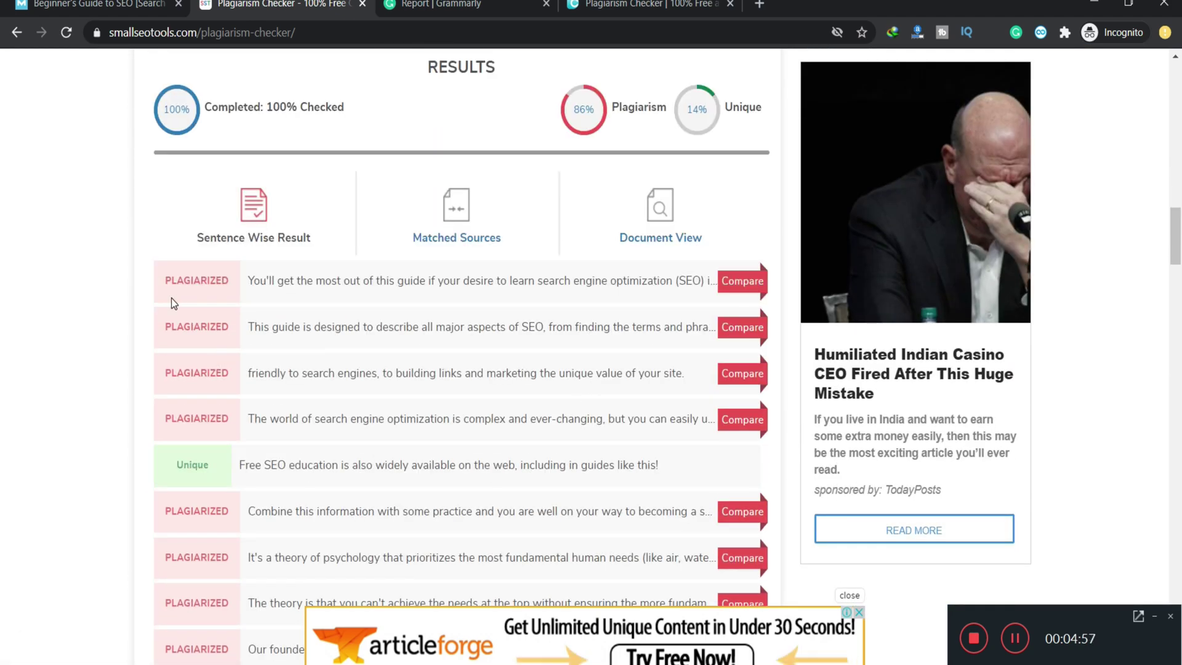
left_click(748, 280)
scroll(343, 427, "down", 1)
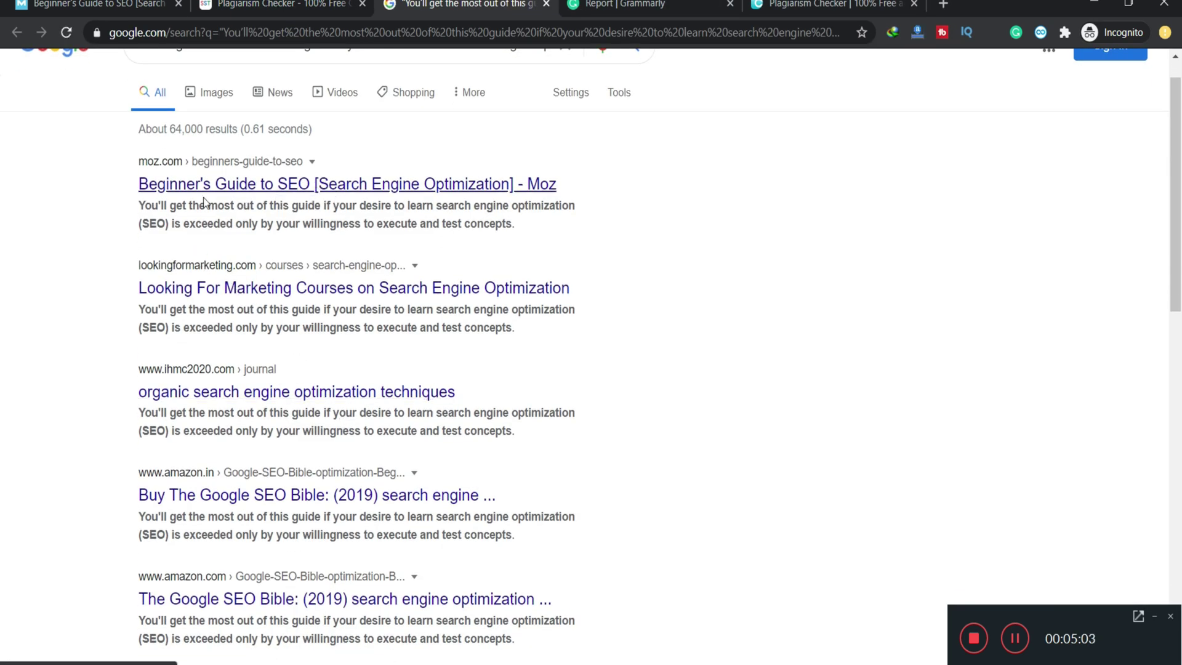
scroll(313, 193, "up", 1)
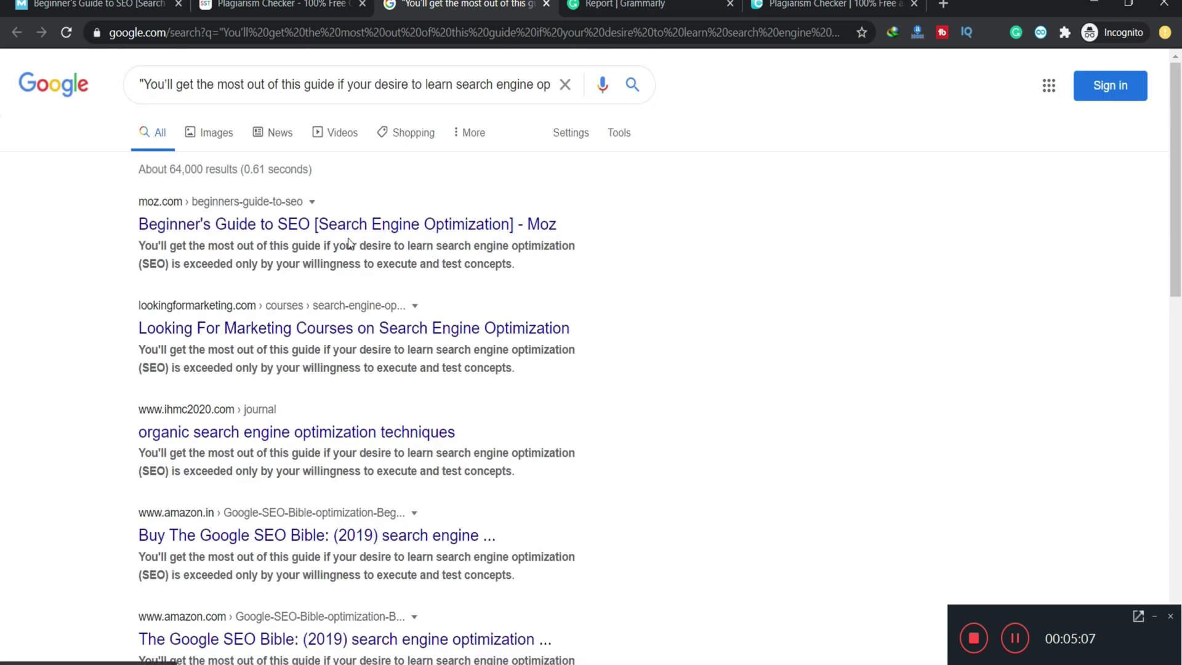
left_click(386, 225)
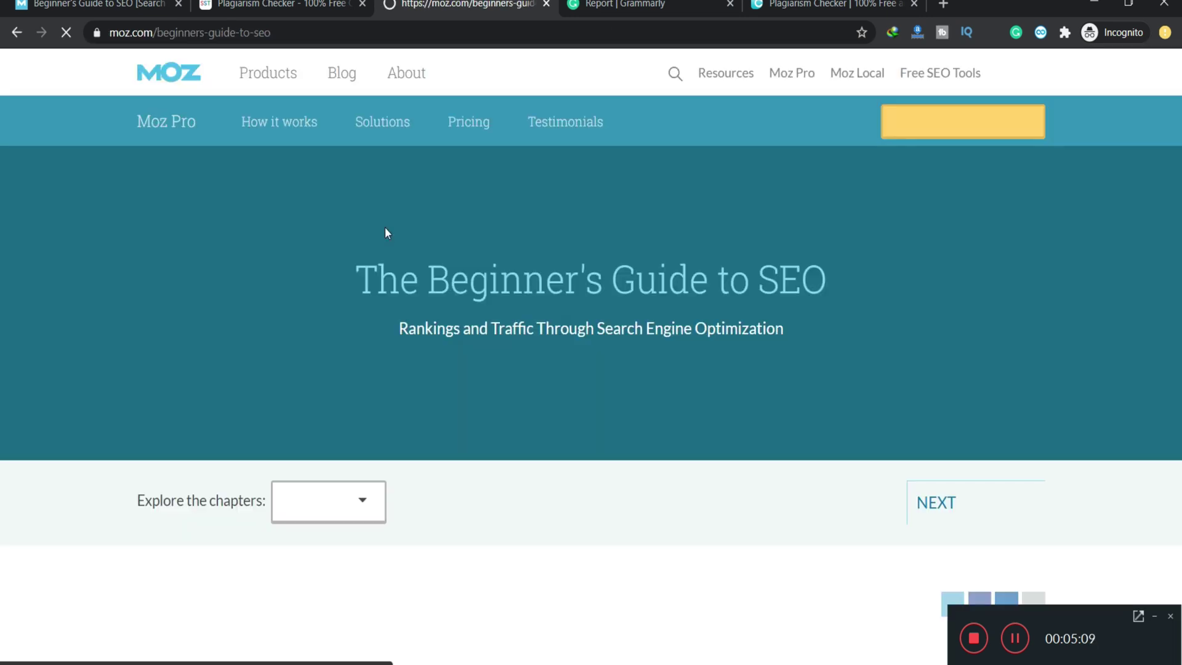